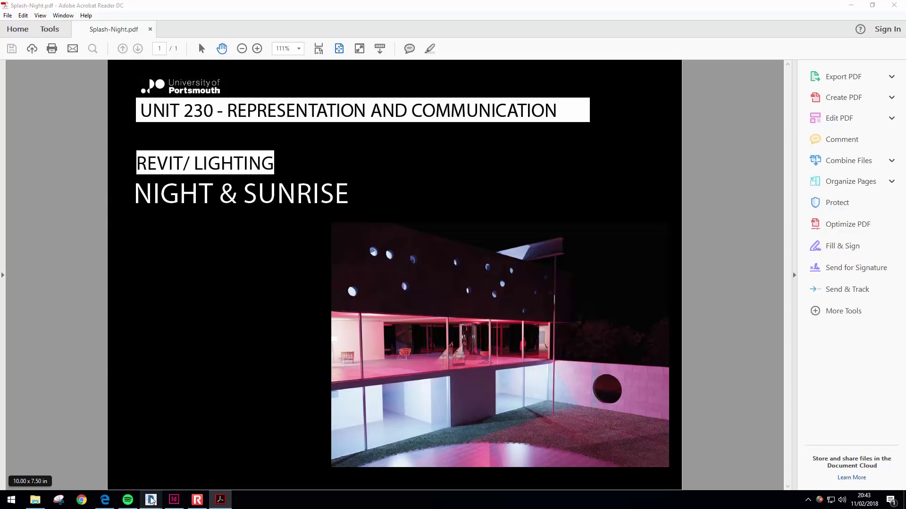
# - Switch to the Maison a Bordeaux project in Revit and maximize its window
pyautogui.click(123, 455)
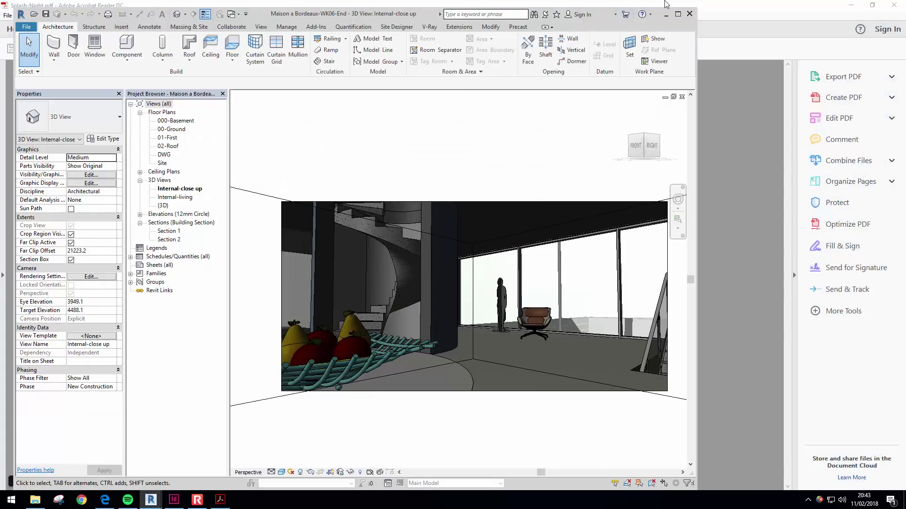
pyautogui.click(679, 15)
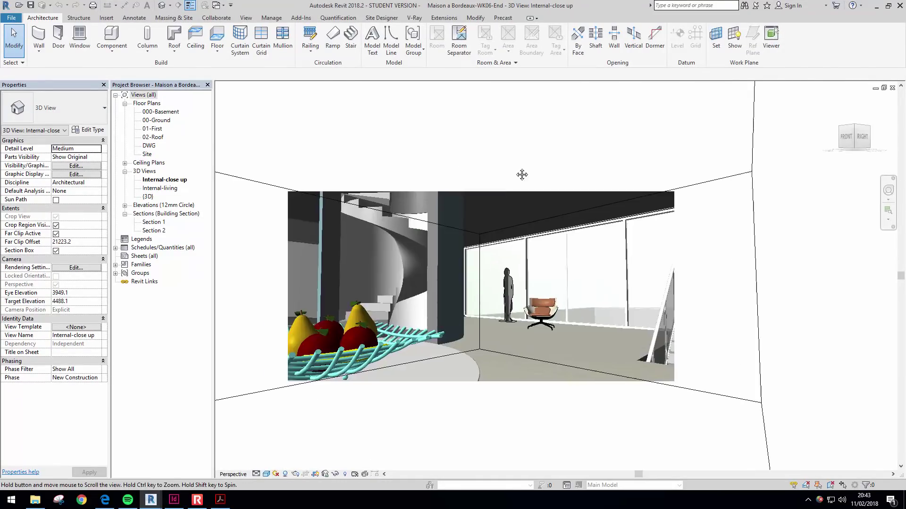
pyautogui.moveTo(515, 168); pyautogui.dragTo(517, 167, button='middle')
pyautogui.moveTo(496, 470)
pyautogui.mouseDown(button='middle')
pyautogui.moveTo(499, 394)
pyautogui.moveTo(491, 411)
pyautogui.mouseUp(button='middle')
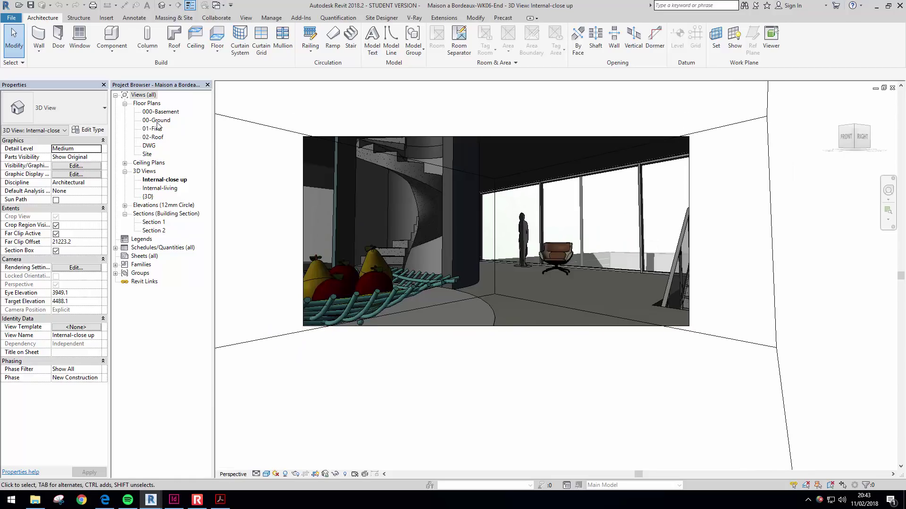
# - Check the night reference image in Splash-Night.pdf and return to the Revit project
pyautogui.click(220, 499)
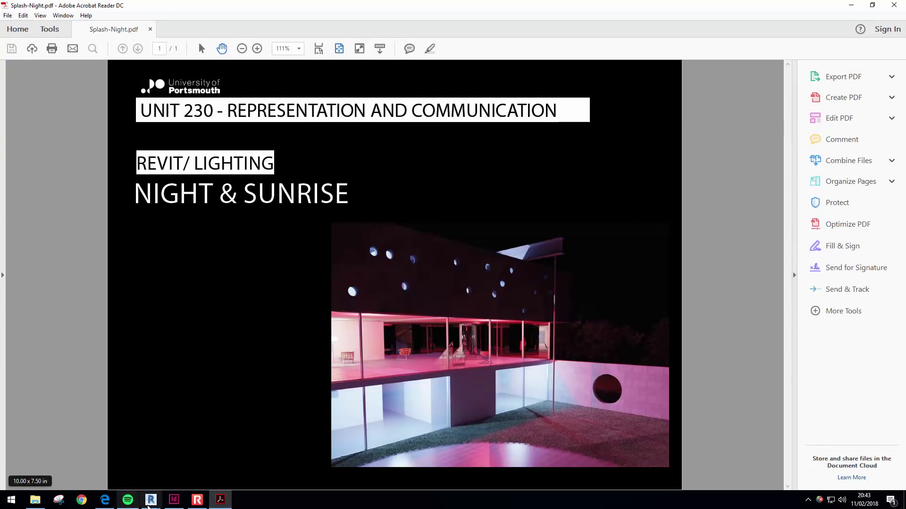
pyautogui.moveTo(151, 499)
pyautogui.click(202, 467)
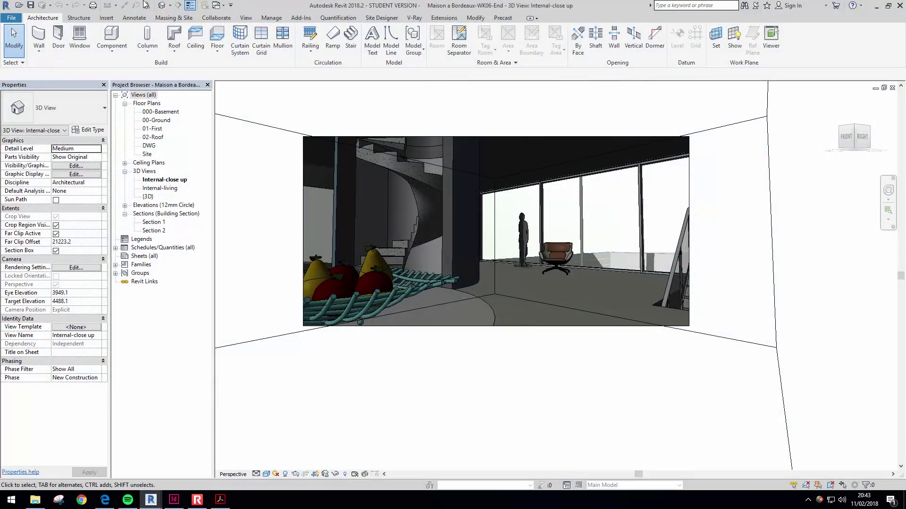
# - Look at the 00-Ground floor plan and open the 000-Basement floor plan
pyautogui.doubleClick(161, 121)
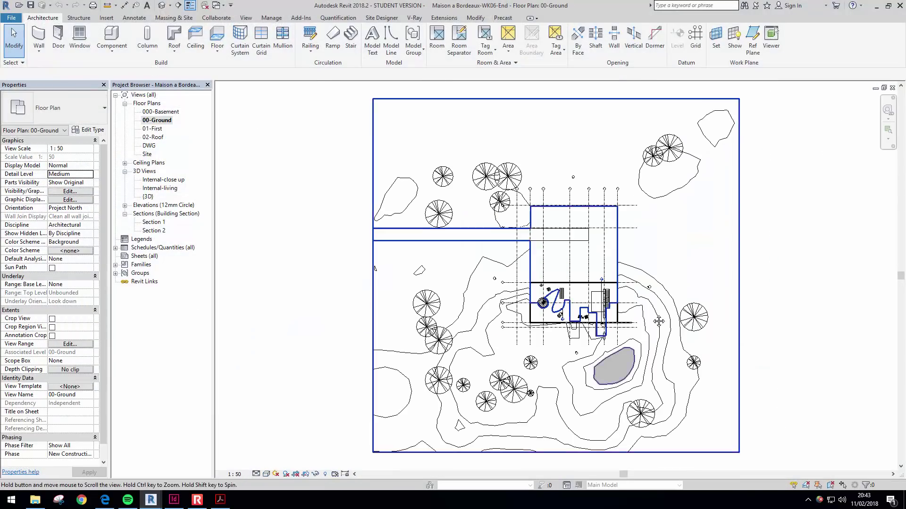
pyautogui.moveTo(661, 345); pyautogui.dragTo(568, 274, button='middle')
pyautogui.doubleClick(160, 112)
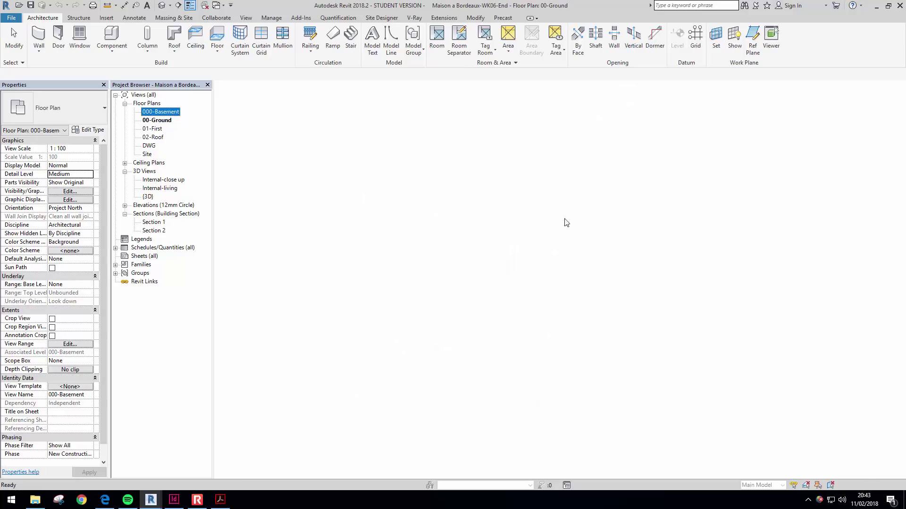
pyautogui.moveTo(500, 202); pyautogui.dragTo(420, 183, button='middle')
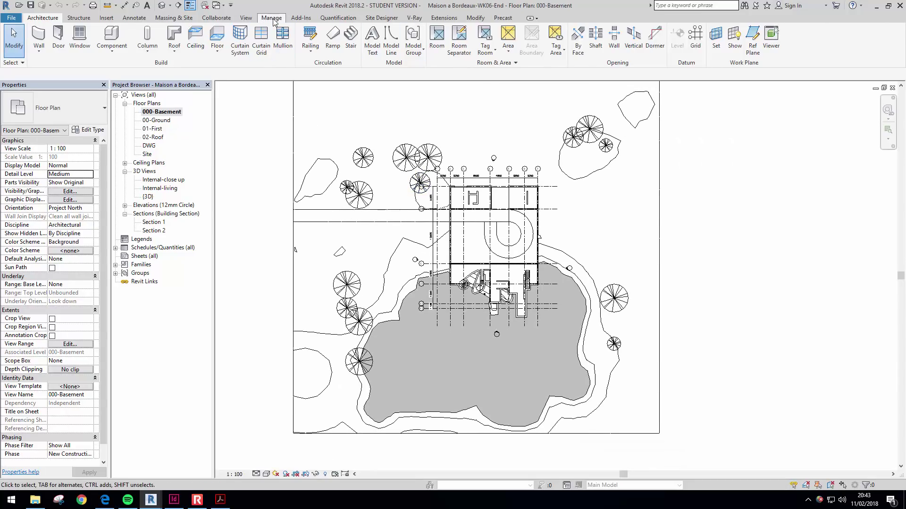
# - Place a perspective camera at 1750 offset in the basement courtyard's corner near grids B and 7, aimed diagonally across at the glazed front
pyautogui.click(248, 19)
pyautogui.click(294, 53)
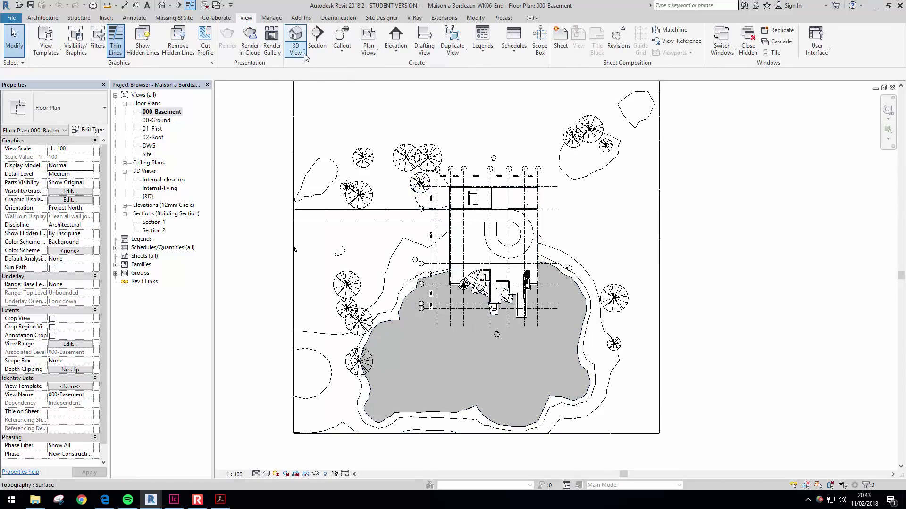
pyautogui.click(314, 87)
pyautogui.scroll(4, 533, 264)
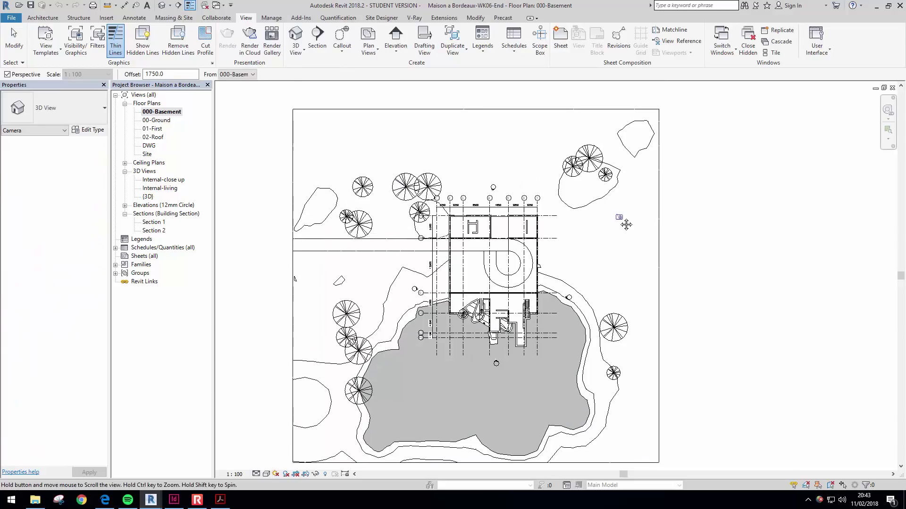
pyautogui.scroll(2, 534, 265)
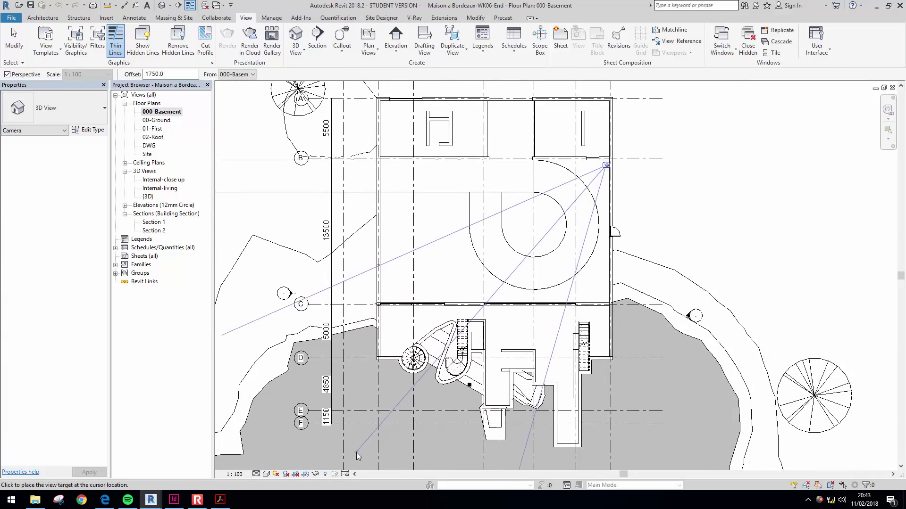
pyautogui.click(478, 362)
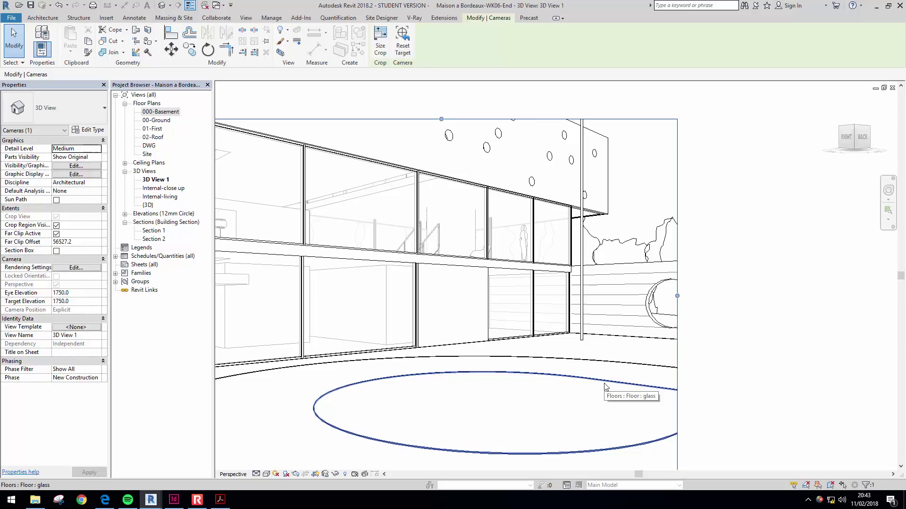
# - Raise the camera and tilt it down with the SteeringWheel, to about 7162 eye elevation and about 888 target elevation
pyautogui.hotkey('shift', 'w')
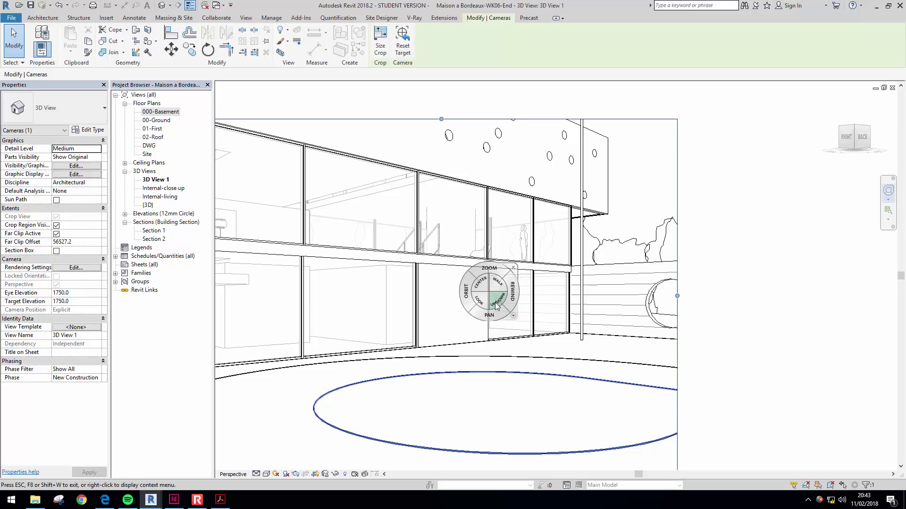
pyautogui.moveTo(496, 309); pyautogui.dragTo(497, 229)
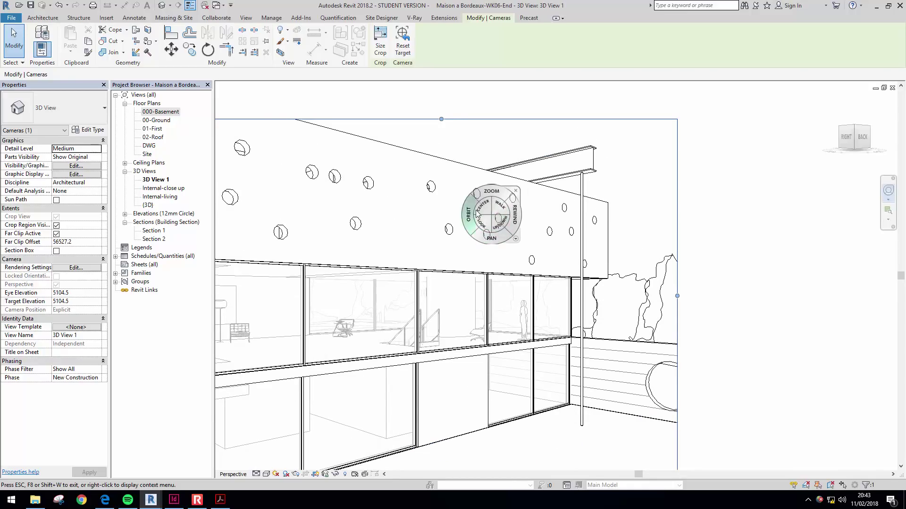
pyautogui.moveTo(503, 211)
pyautogui.mouseDown()
pyautogui.moveTo(557, 427)
pyautogui.moveTo(546, 425)
pyautogui.moveTo(560, 390)
pyautogui.moveTo(550, 420)
pyautogui.moveTo(531, 371)
pyautogui.moveTo(537, 391)
pyautogui.moveTo(572, 391)
pyautogui.moveTo(565, 349)
pyautogui.moveTo(550, 372)
pyautogui.moveTo(558, 374)
pyautogui.mouseUp()
pyautogui.press('Escape')
# - Compare the new camera view with the night reference image in Splash-Night.pdf and return to Revit
pyautogui.click(220, 499)
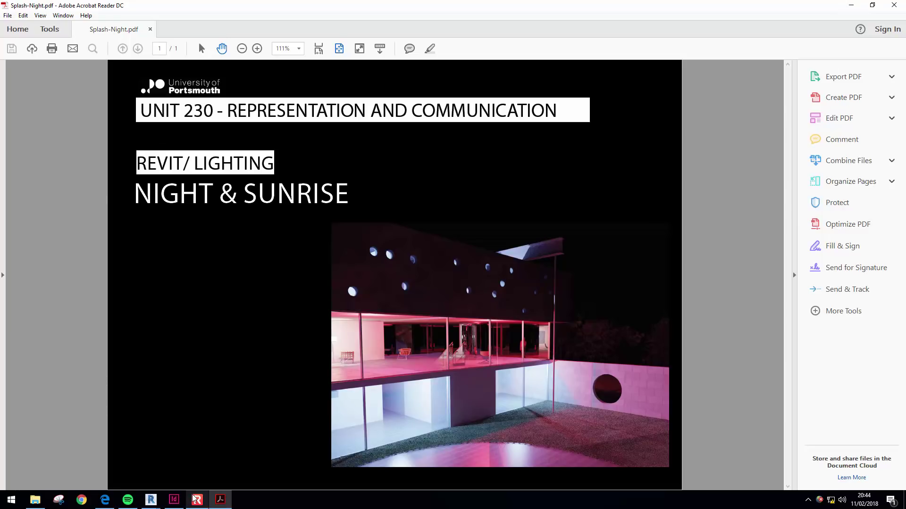
pyautogui.moveTo(197, 499)
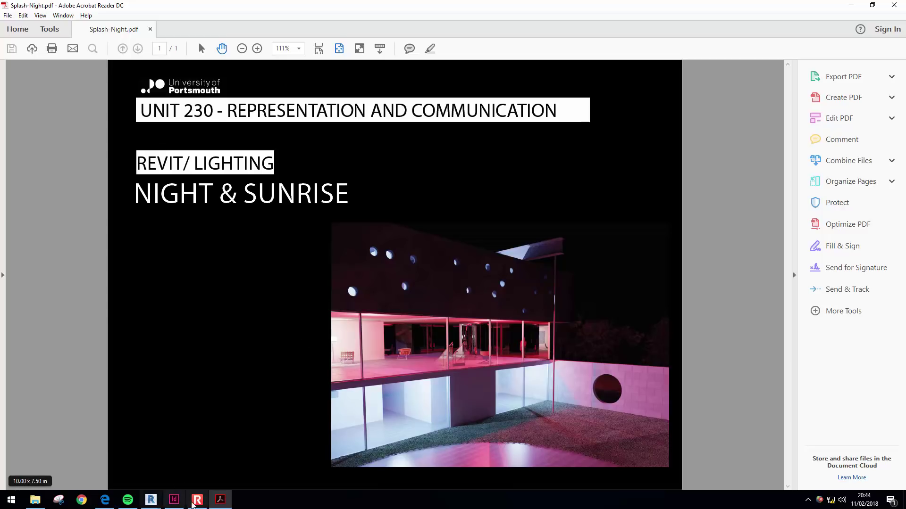
pyautogui.moveTo(151, 499)
pyautogui.click(119, 460)
pyautogui.moveTo(568, 227); pyautogui.dragTo(638, 166, button='middle')
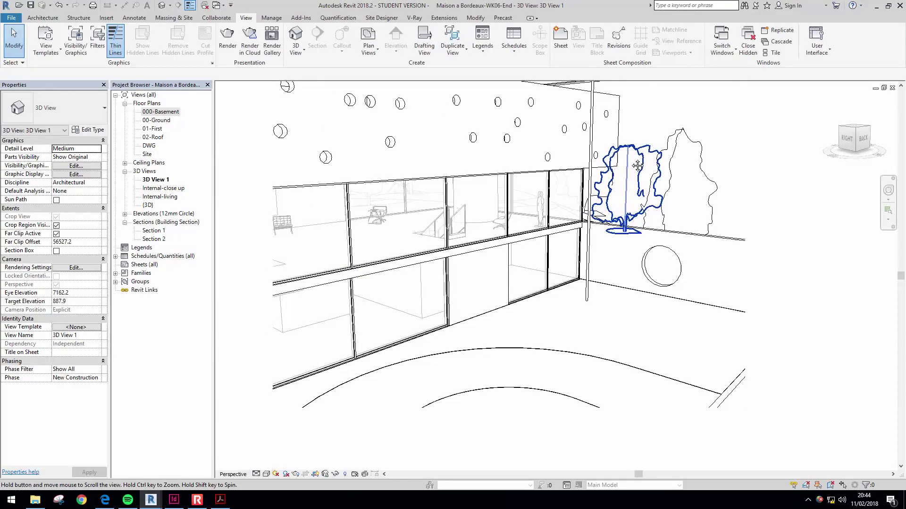
# - Start loading a family and browse the UK library's Lighting folder down to its Internal subfolder
pyautogui.click(107, 17)
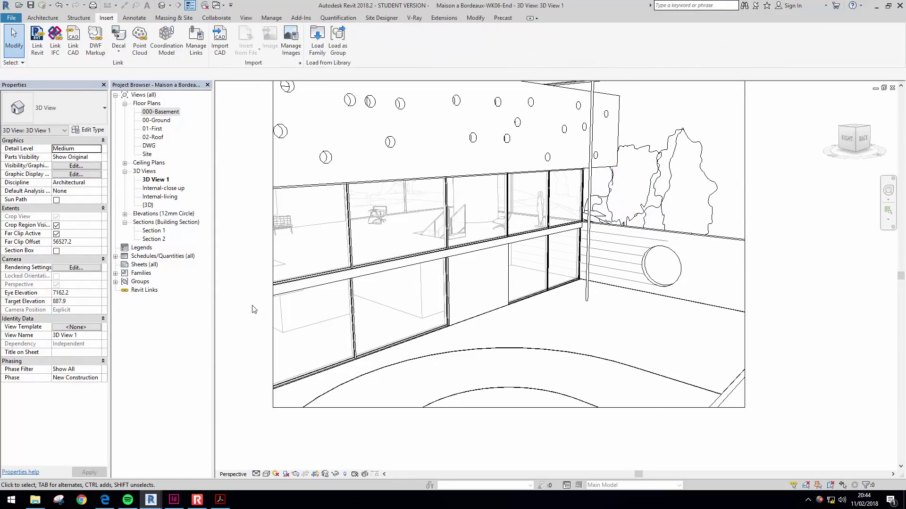
pyautogui.click(317, 40)
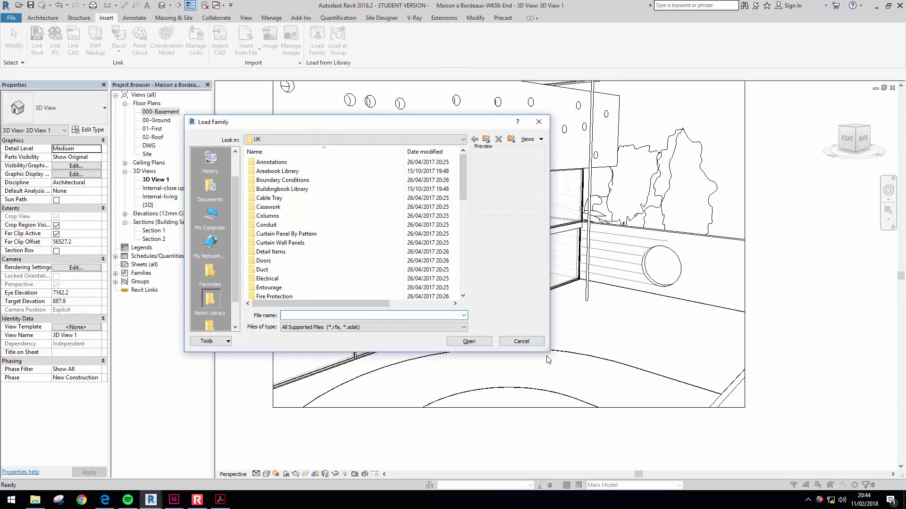
pyautogui.moveTo(546, 356); pyautogui.dragTo(571, 404)
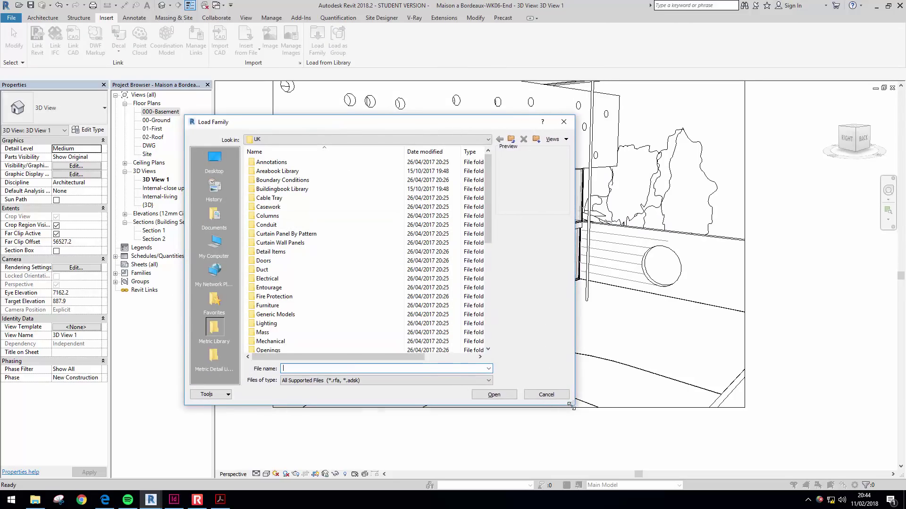
pyautogui.doubleClick(272, 326)
pyautogui.doubleClick(257, 162)
pyautogui.doubleClick(265, 170)
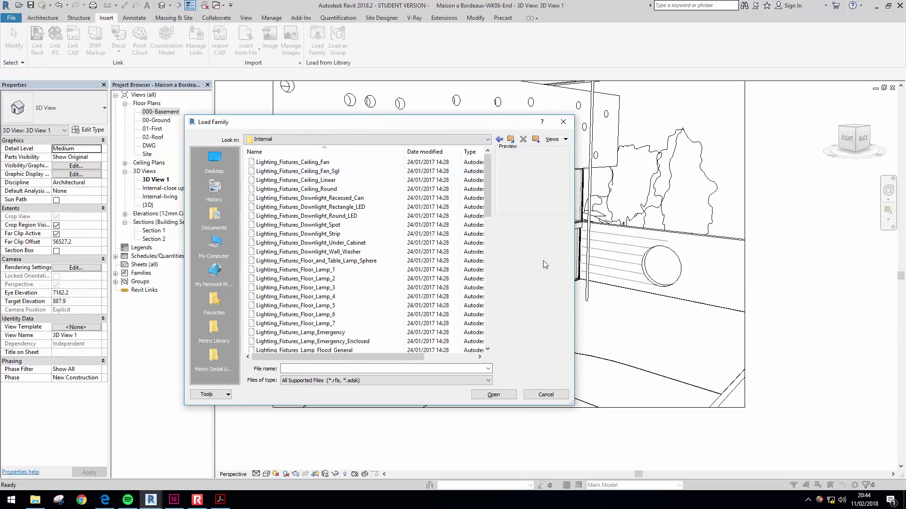
# - Preview the internal lighting fixture families one by one, from the ceiling fixtures through lamps and pendants to the sconces
pyautogui.click(324, 163)
pyautogui.press('Down')
pyautogui.press('Down')
pyautogui.press('Down')
pyautogui.press('Down')
pyautogui.press('Down')
pyautogui.press('Down')
pyautogui.press('Down')
pyautogui.press('Down')
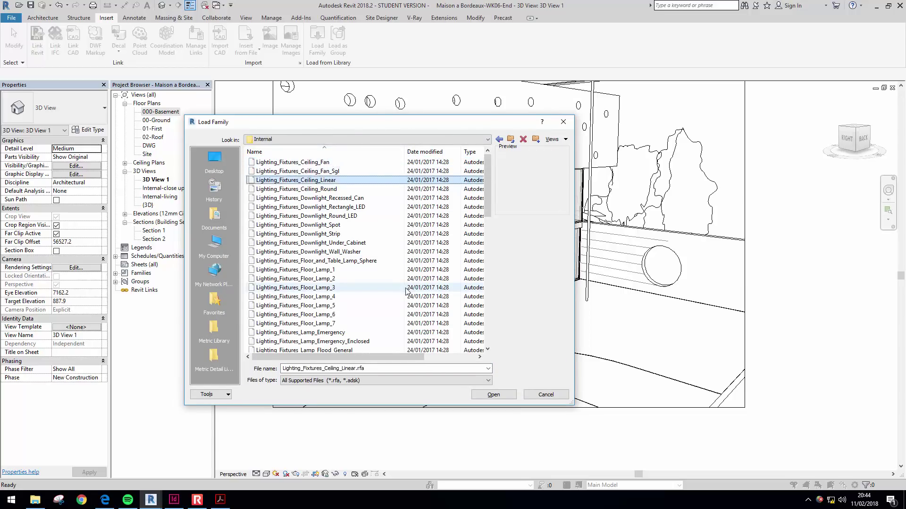
pyautogui.press('Up')
pyautogui.press('Up')
pyautogui.press('Up')
pyautogui.press('Down')
pyautogui.press('Down')
pyautogui.press('Down')
pyautogui.press('Down')
pyautogui.press('Down')
pyautogui.press('Down')
pyautogui.press('Down')
pyautogui.press('Down')
pyautogui.press('Down')
pyautogui.press('Down')
pyautogui.press('Down')
pyautogui.press('Down')
pyautogui.press('Down')
pyautogui.press('Down')
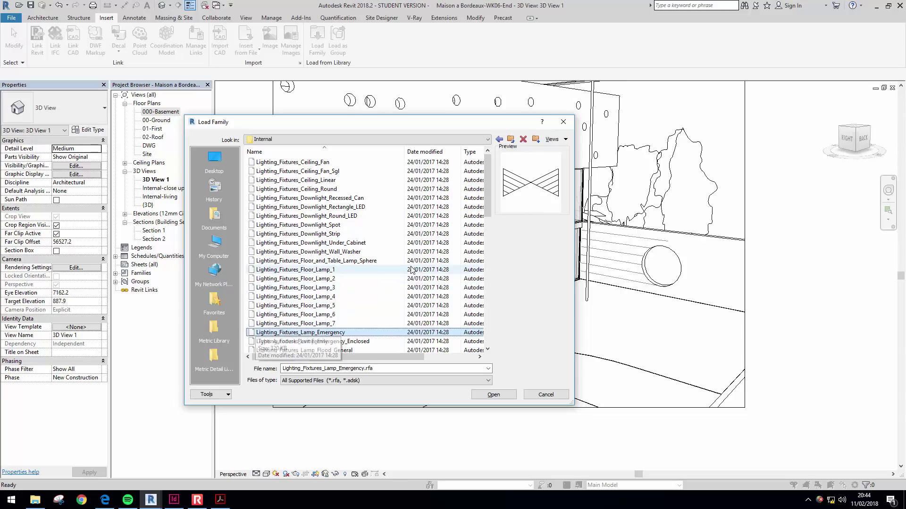
pyautogui.scroll(-3, 377, 289)
pyautogui.click(353, 287)
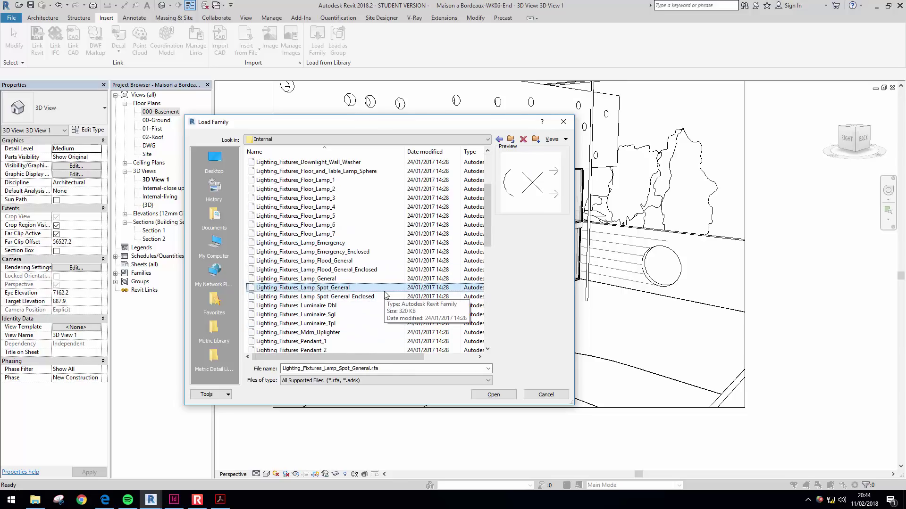
pyautogui.press('Down')
pyautogui.press('Down')
pyautogui.press('Down')
pyautogui.press('Down')
pyautogui.press('Down')
pyautogui.press('Down')
pyautogui.press('Down')
pyautogui.press('Down')
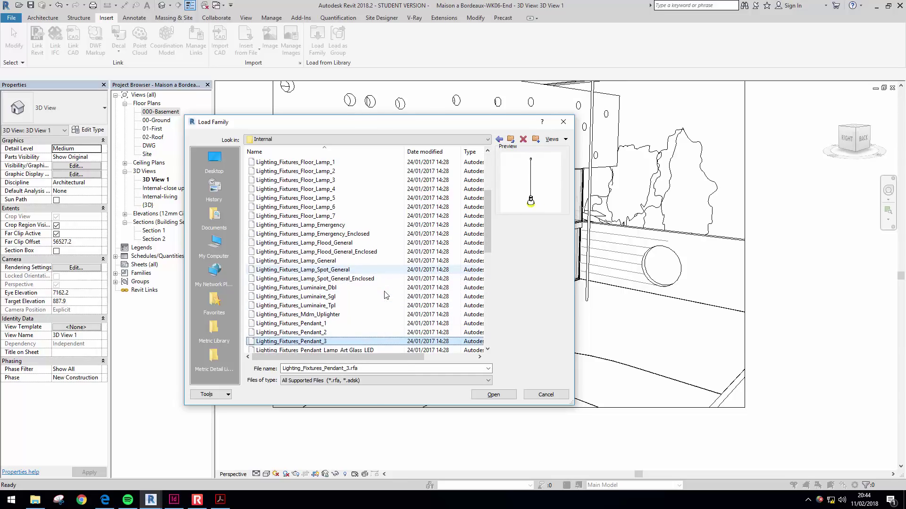
pyautogui.press('Down')
pyautogui.press('Down')
pyautogui.press('Down')
pyautogui.press('Down')
pyautogui.press('Down')
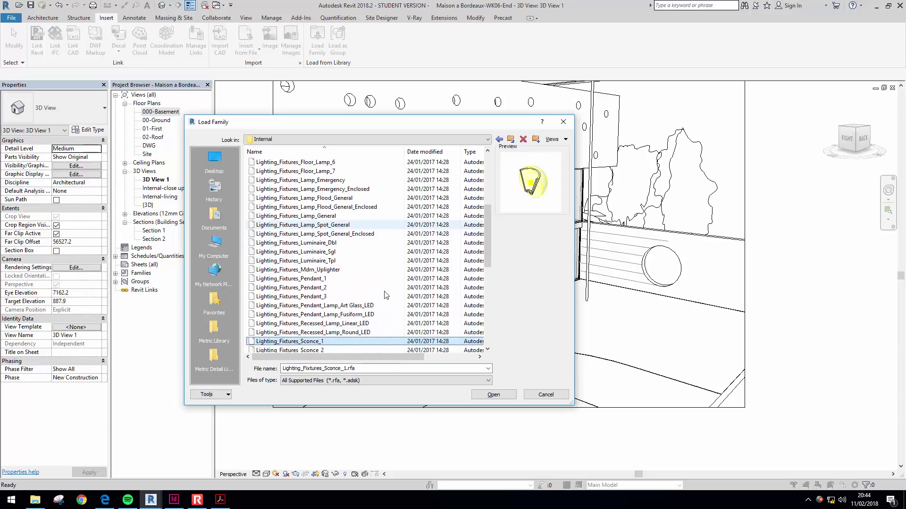
# - Load the Lighting_Fixtures_Studio_Light family into the project
pyautogui.scroll(-3, 378, 302)
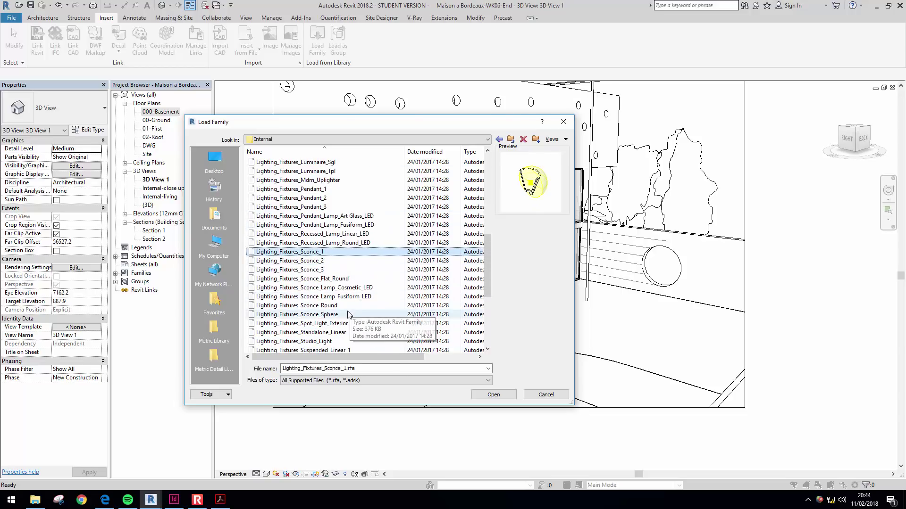
pyautogui.click(353, 342)
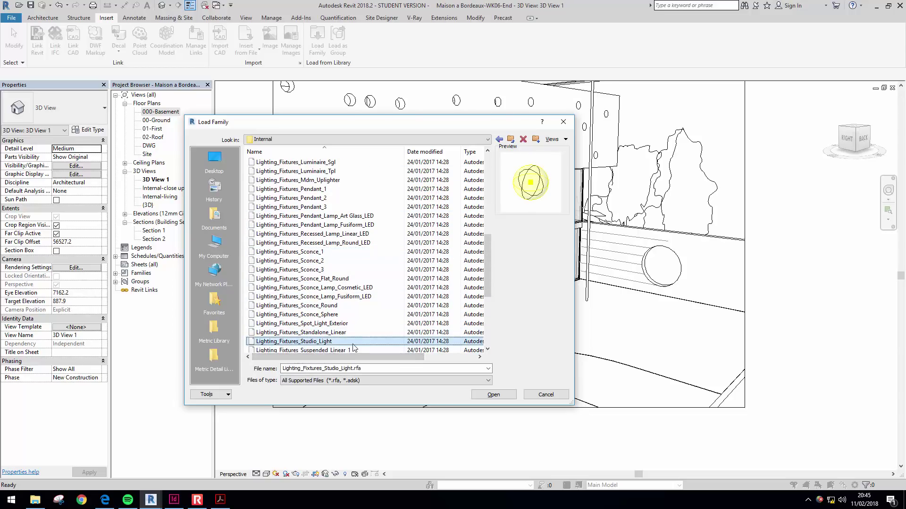
pyautogui.click(495, 396)
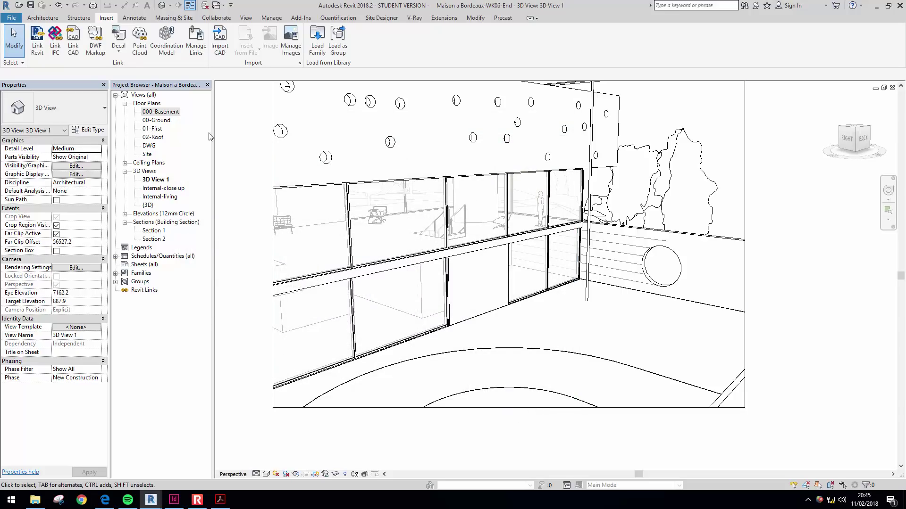
# - Expand the ceiling plans and open the 000-Basement reflected ceiling plan
pyautogui.click(177, 114)
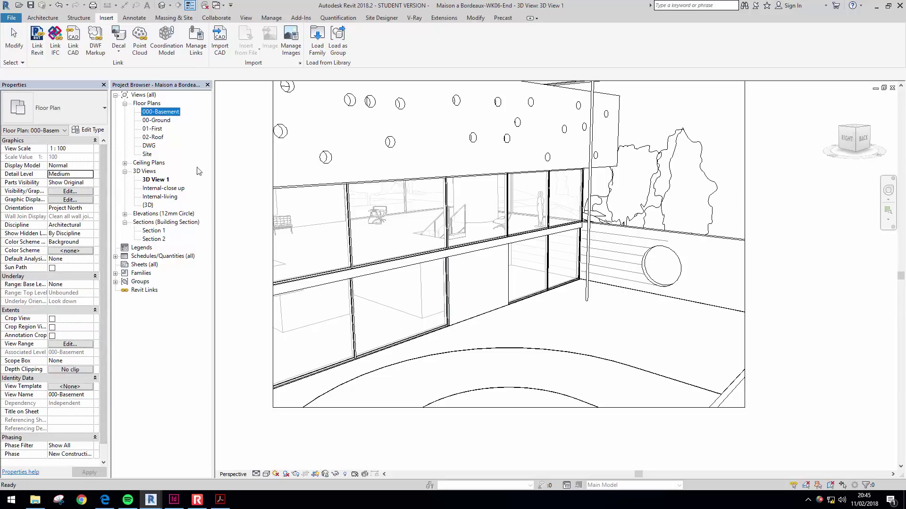
pyautogui.click(150, 163)
pyautogui.doubleClick(150, 163)
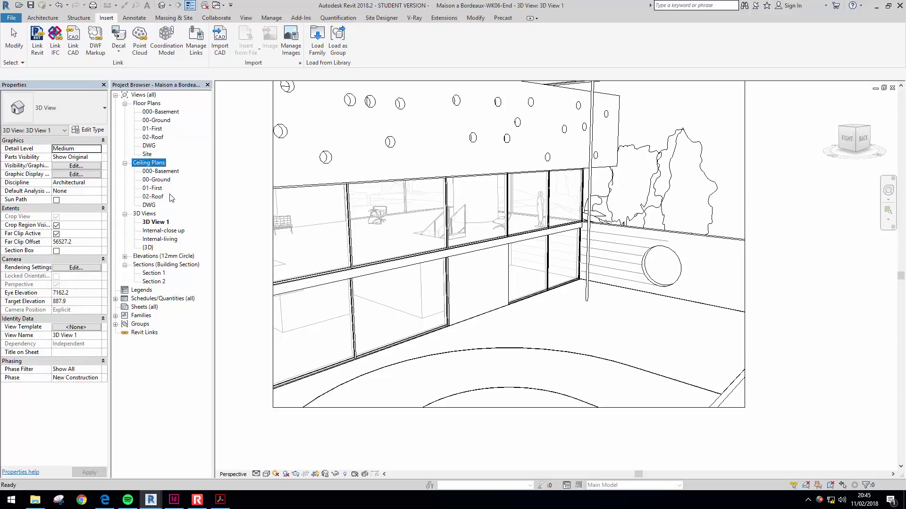
pyautogui.doubleClick(163, 180)
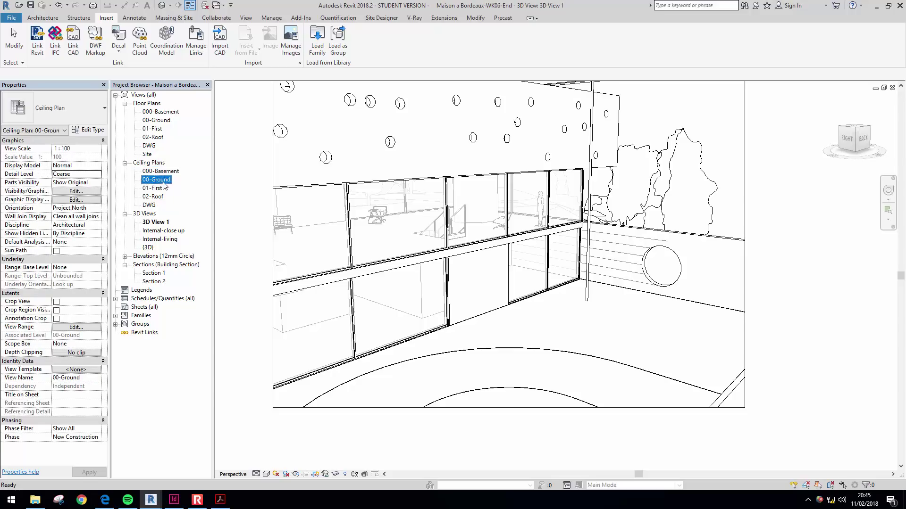
pyautogui.doubleClick(171, 172)
pyautogui.moveTo(582, 331); pyautogui.dragTo(503, 288, button='middle')
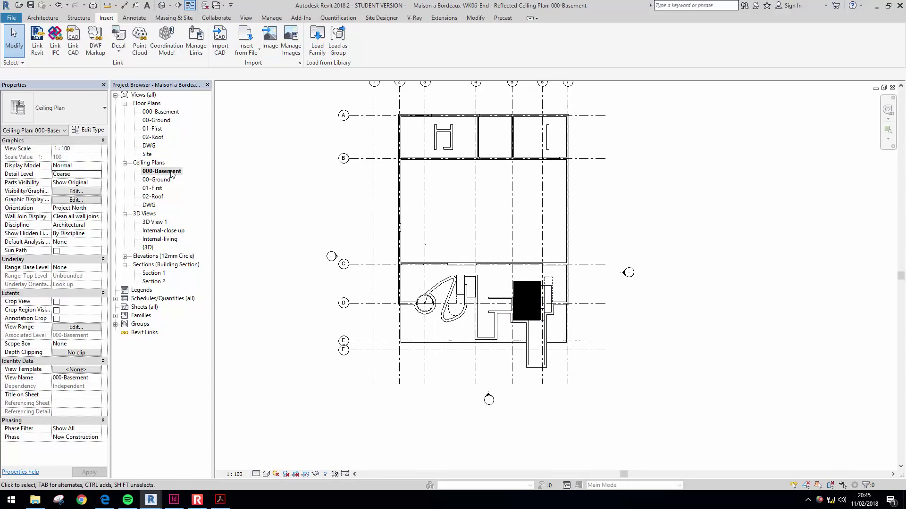
pyautogui.moveTo(390, 242); pyautogui.dragTo(366, 257, button='middle')
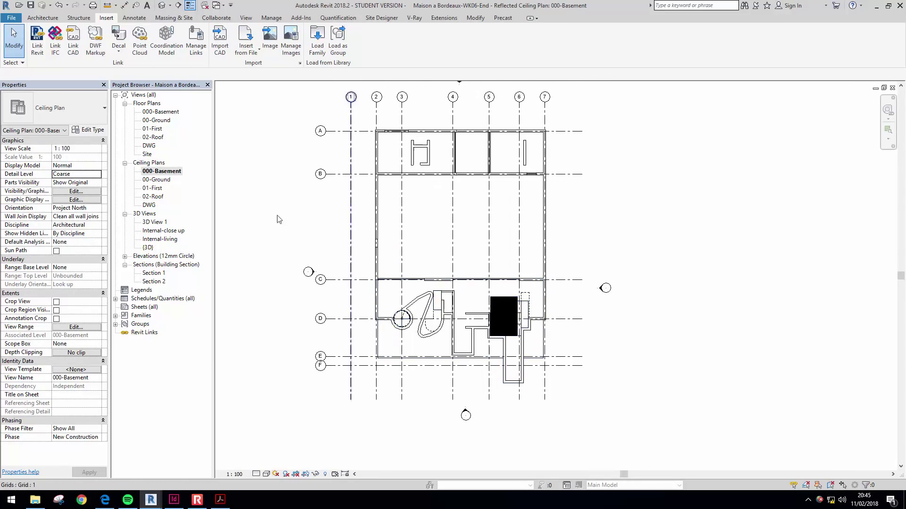
# - Place two 6800_Lumens studio light fixtures in the basement ceiling plan, just inside the wall along grid line C
pyautogui.click(42, 18)
pyautogui.click(112, 37)
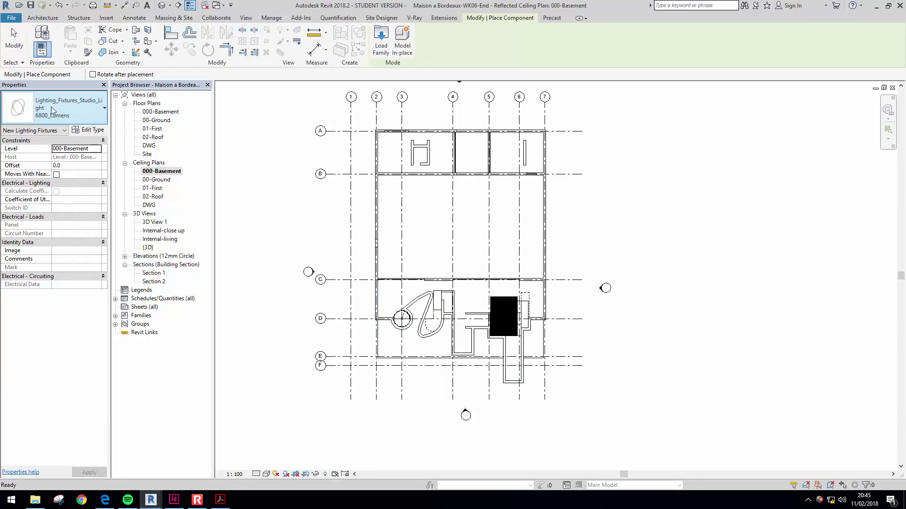
pyautogui.moveTo(459, 308); pyautogui.dragTo(452, 263, button='middle')
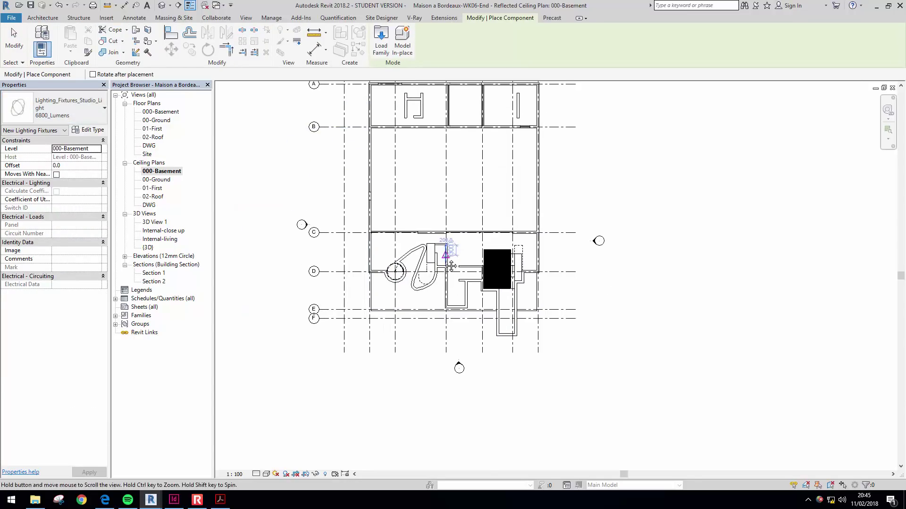
pyautogui.scroll(3, 452, 263)
pyautogui.click(63, 109)
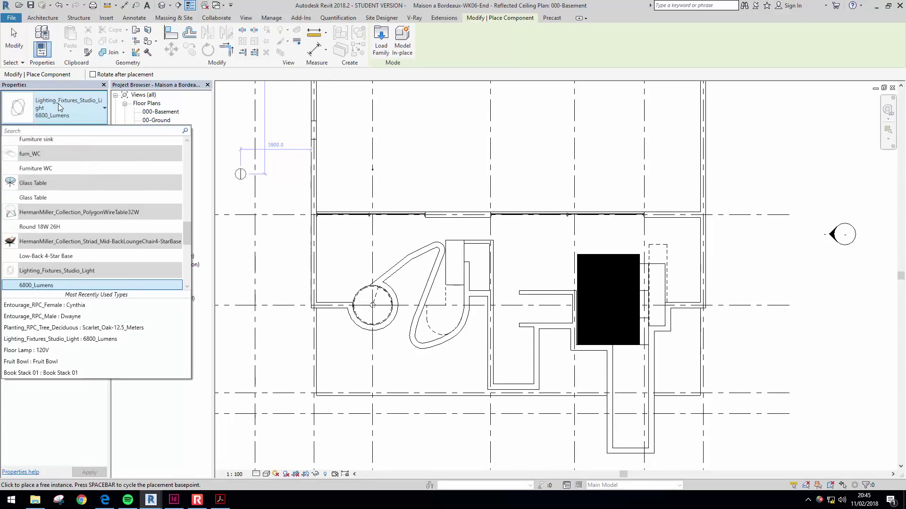
pyautogui.click(60, 107)
pyautogui.moveTo(382, 240); pyautogui.dragTo(404, 278, button='middle')
pyautogui.scroll(1, 403, 279)
pyautogui.click(338, 270)
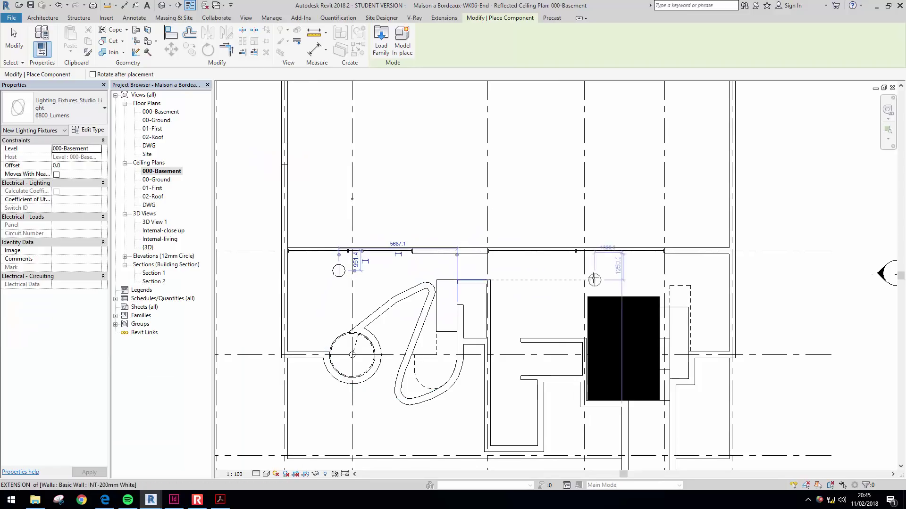
pyautogui.click(563, 270)
# - Place a 6800_Lumens studio light in the 00-Ground ceiling plan, between grid lines C and D near the circular stair
pyautogui.click(160, 180)
pyautogui.doubleClick(161, 180)
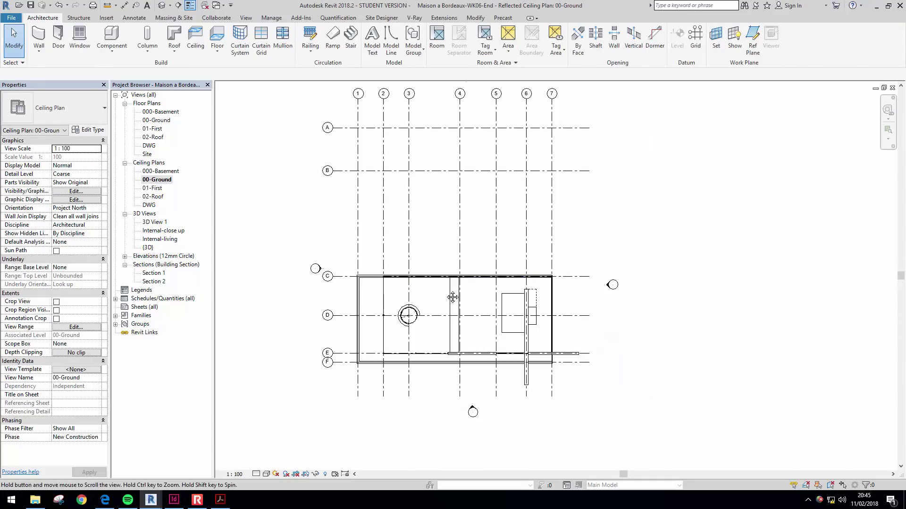
pyautogui.scroll(2, 413, 298)
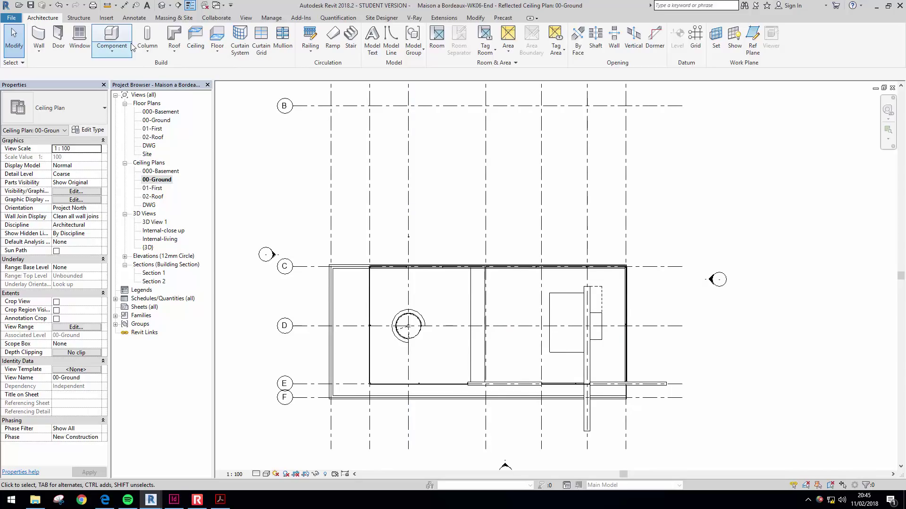
pyautogui.click(112, 37)
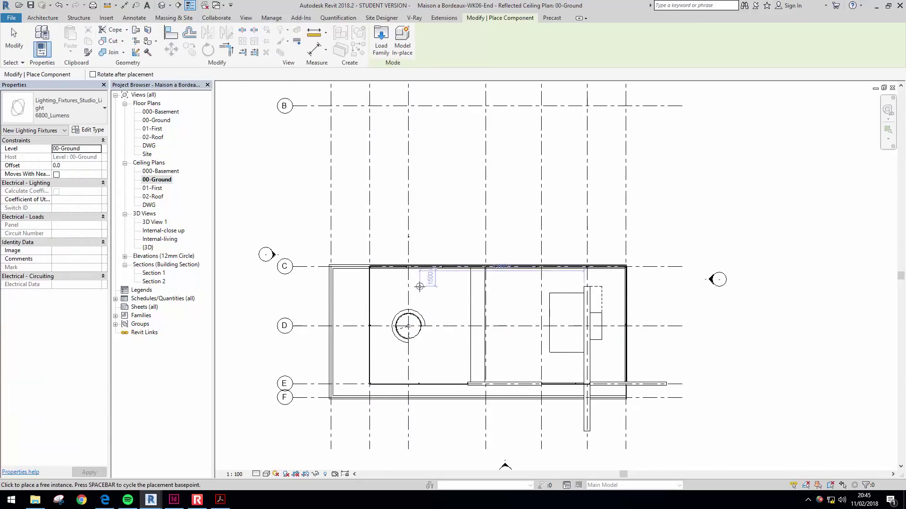
pyautogui.scroll(2, 420, 284)
pyautogui.moveTo(419, 287); pyautogui.dragTo(400, 270, button='middle')
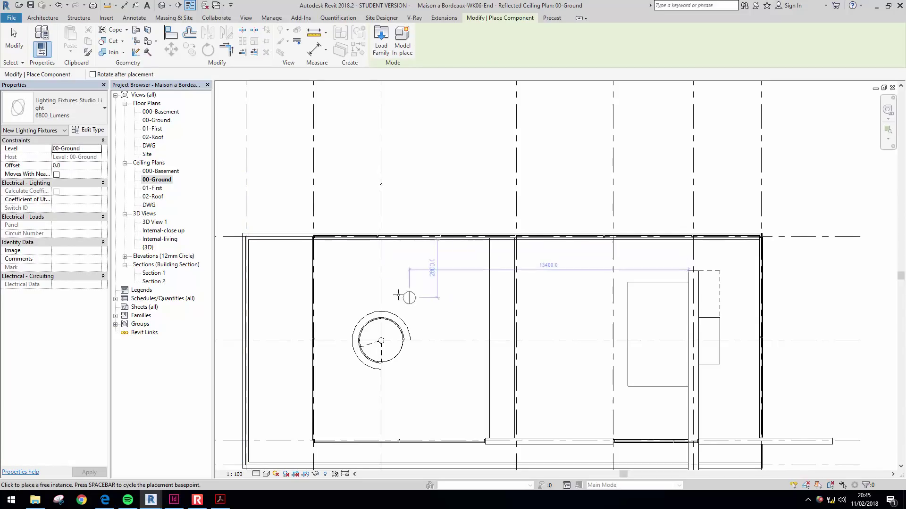
pyautogui.click(403, 272)
# - Place two studio lights in the 01-First ceiling plan along the grid line C wall, one in each half of the building
pyautogui.doubleClick(153, 188)
pyautogui.click(111, 38)
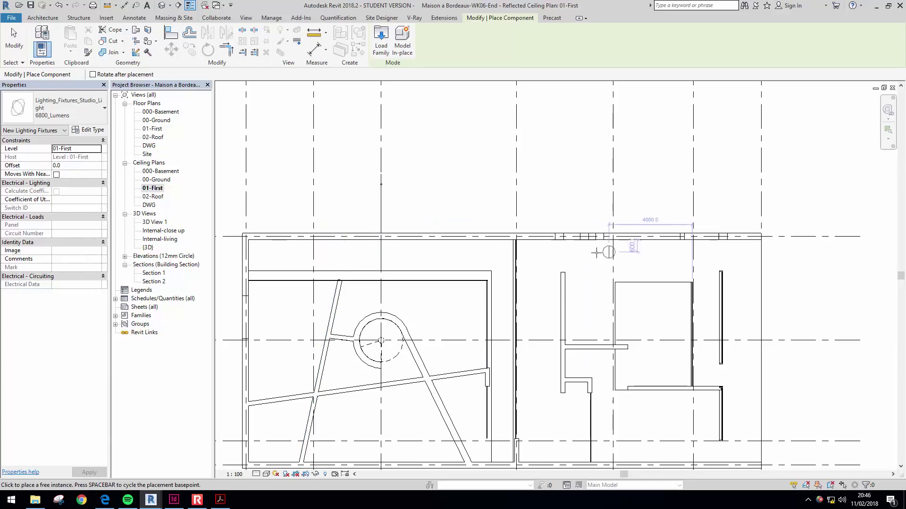
pyautogui.click(335, 258)
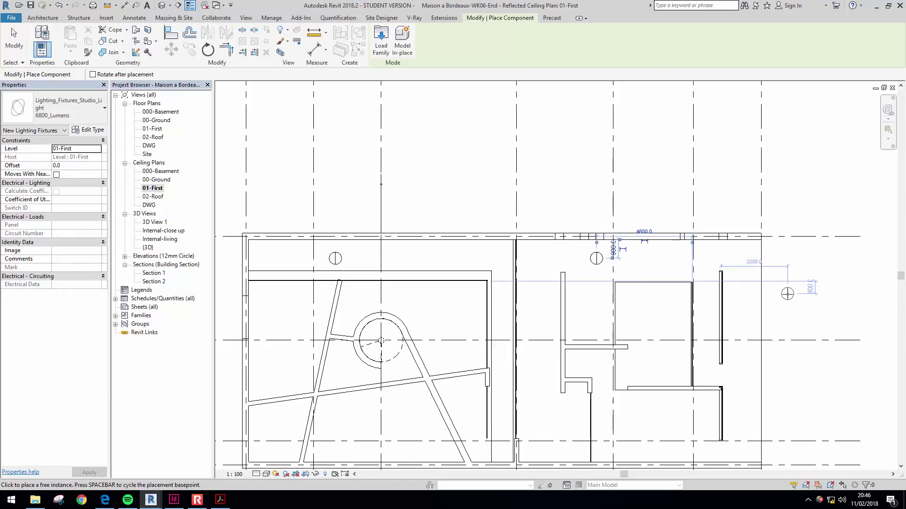
pyautogui.click(596, 258)
pyautogui.press('Escape')
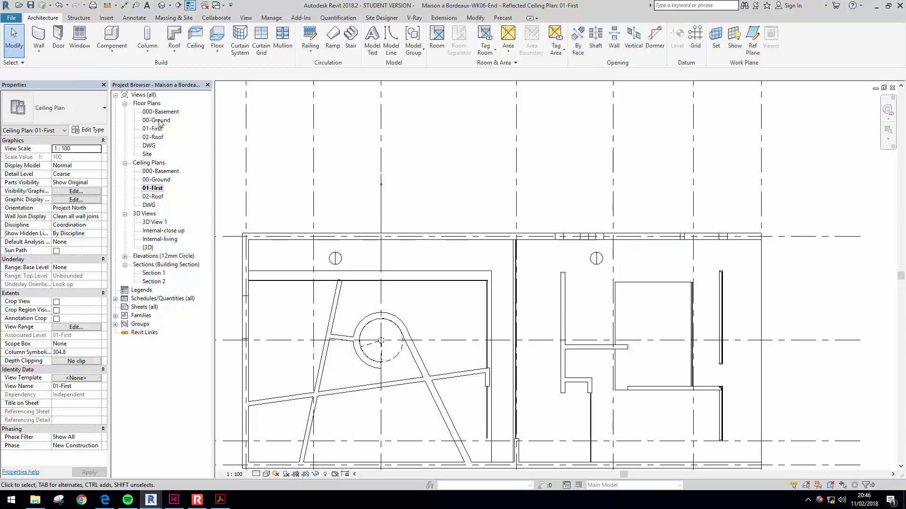
# - Open the 3D View 1 camera view and rename it as External-Night sunrise
pyautogui.doubleClick(154, 221)
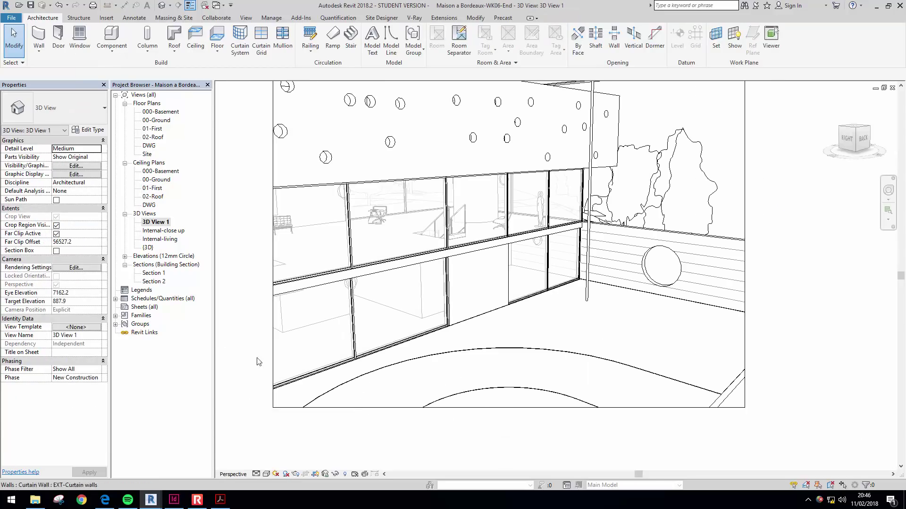
pyautogui.rightClick(152, 224)
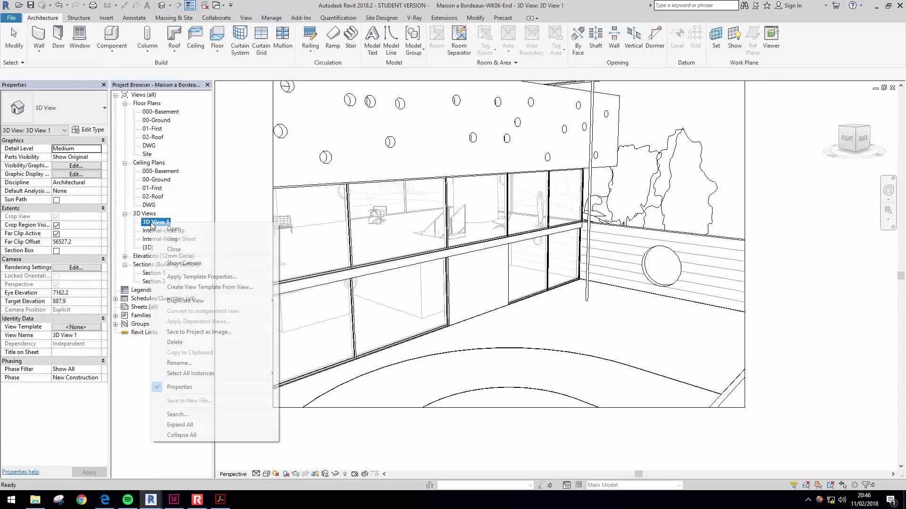
pyautogui.click(212, 363)
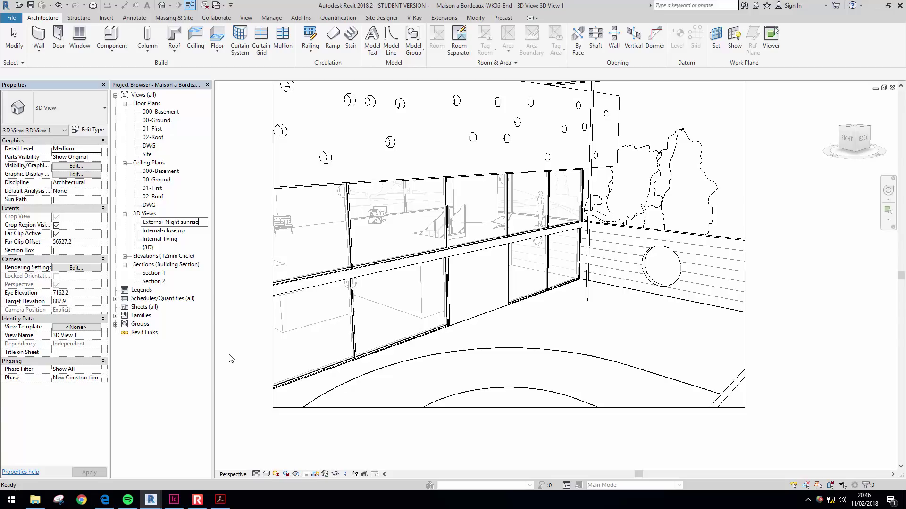
pyautogui.press('Return')
pyautogui.click(177, 223)
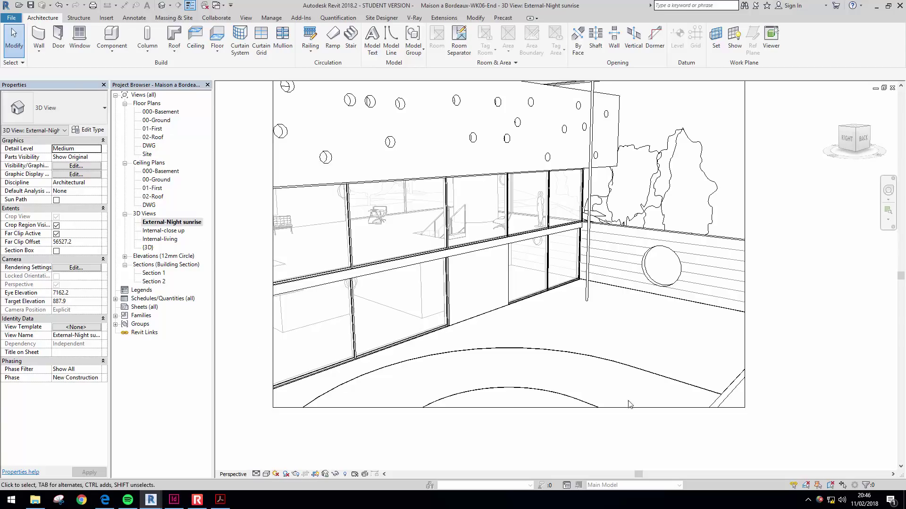
pyautogui.moveTo(625, 401); pyautogui.dragTo(598, 429, button='middle')
pyautogui.scroll(-2, 596, 391)
pyautogui.scroll(1, 588, 183)
pyautogui.moveTo(588, 183); pyautogui.dragTo(540, 129, button='middle')
pyautogui.scroll(-1, 540, 128)
pyautogui.moveTo(540, 314); pyautogui.dragTo(563, 327, button='middle')
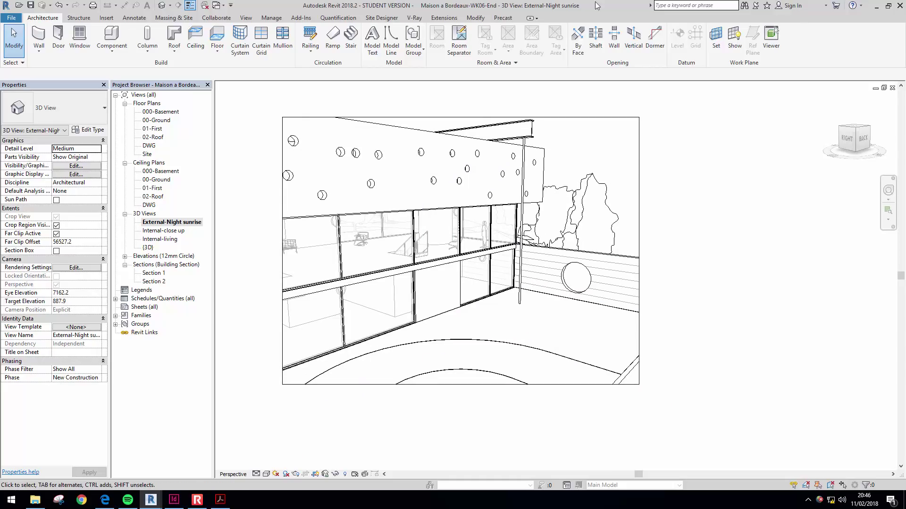
# - Set the camera view's rendering sun to a Still solar study with the Summer Solstice preset at 04:00
pyautogui.click(414, 17)
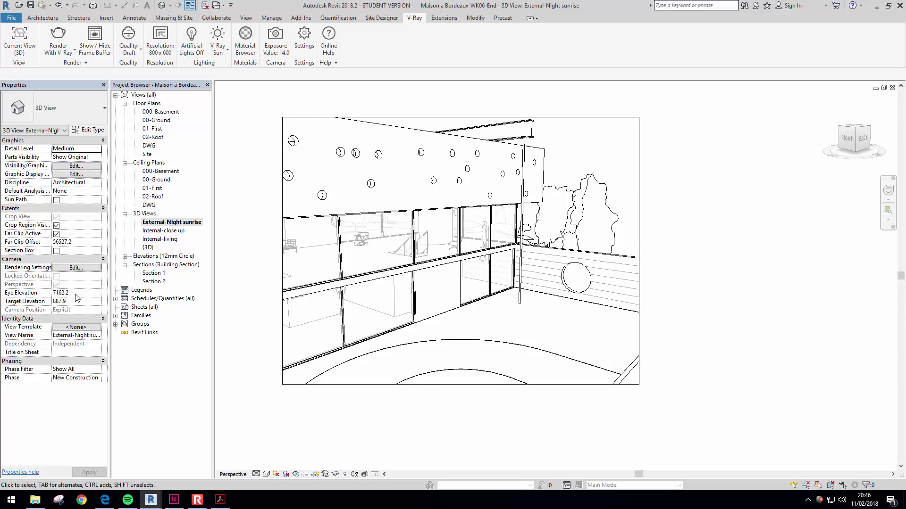
pyautogui.moveTo(292, 289); pyautogui.dragTo(311, 275, button='middle')
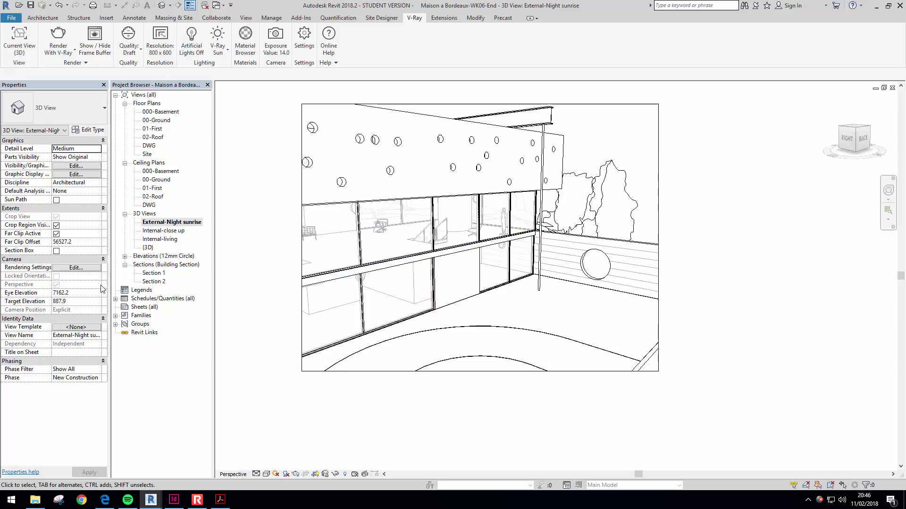
pyautogui.click(77, 267)
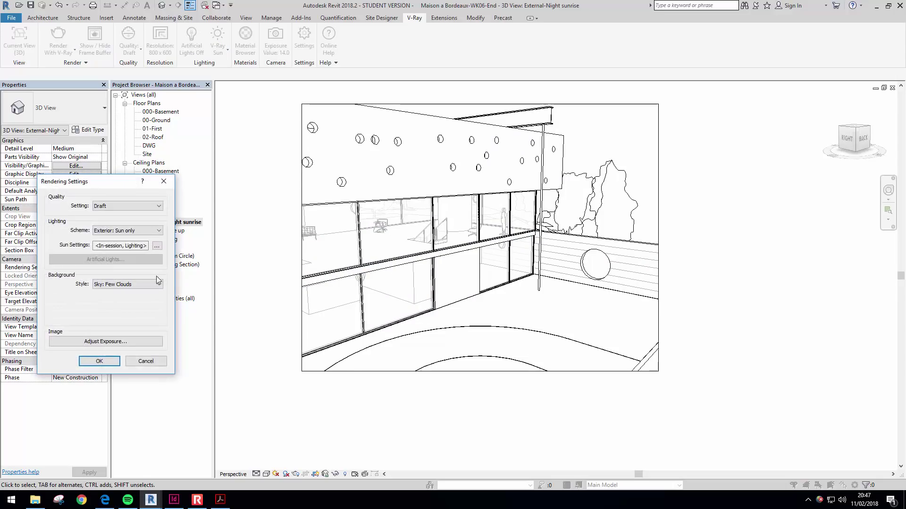
pyautogui.click(157, 247)
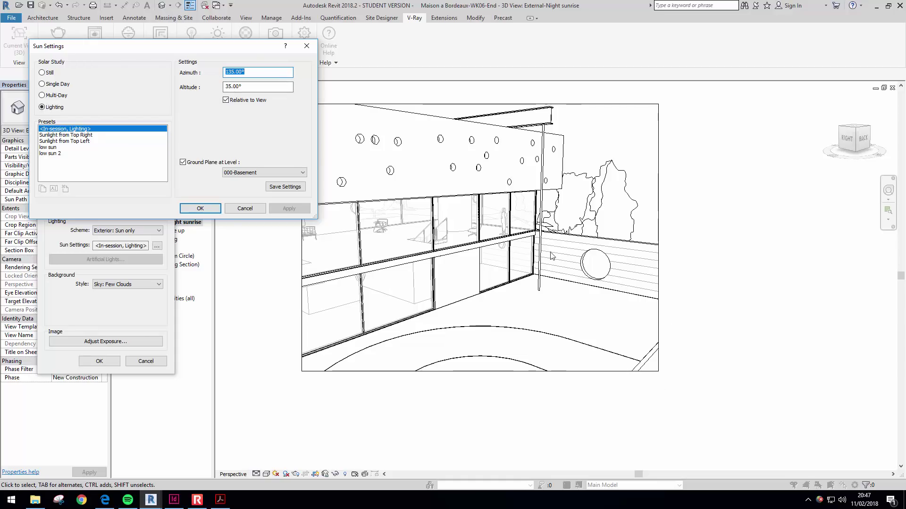
pyautogui.click(50, 73)
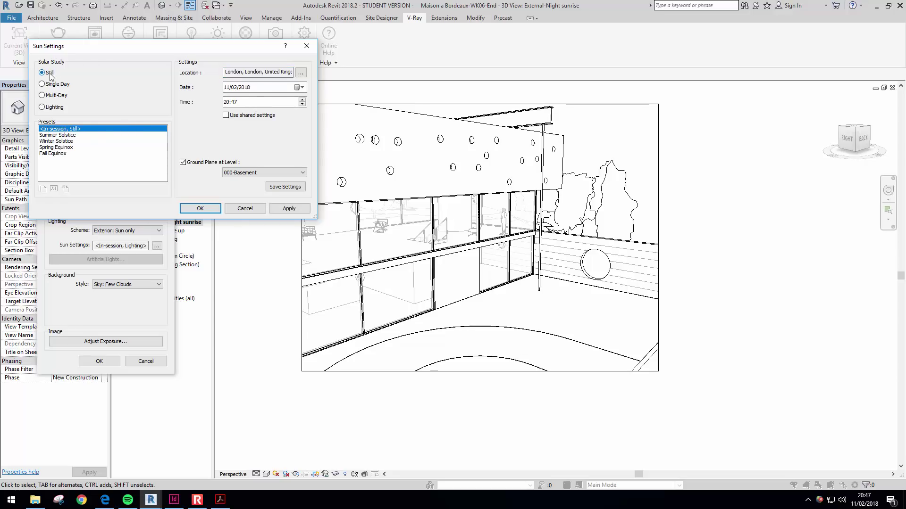
pyautogui.click(68, 136)
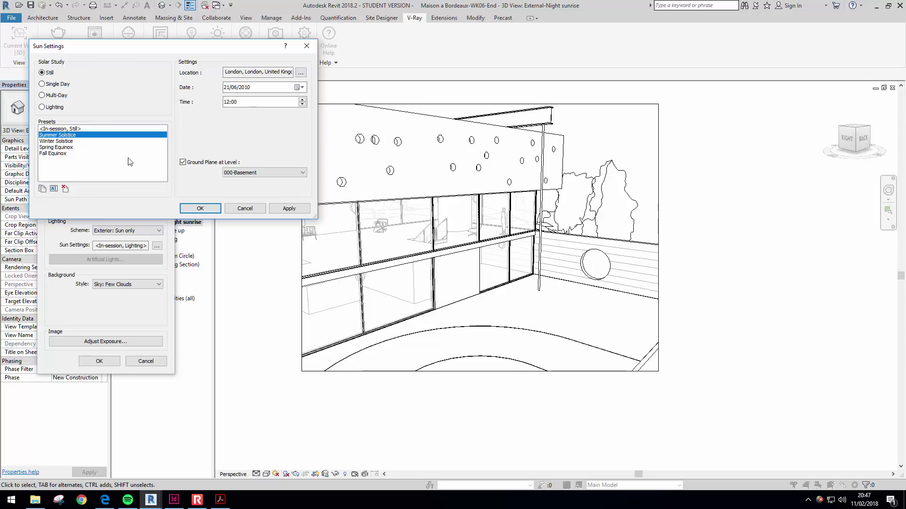
pyautogui.click(229, 102)
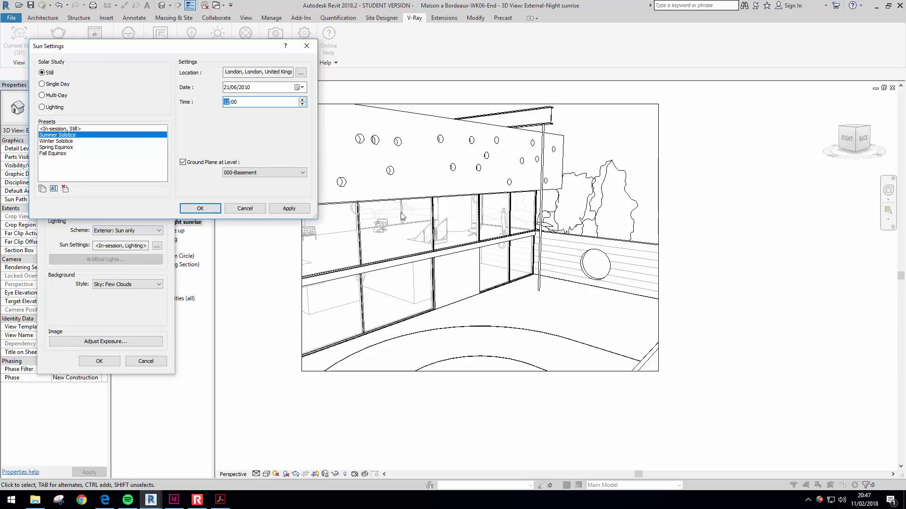
pyautogui.write('04')
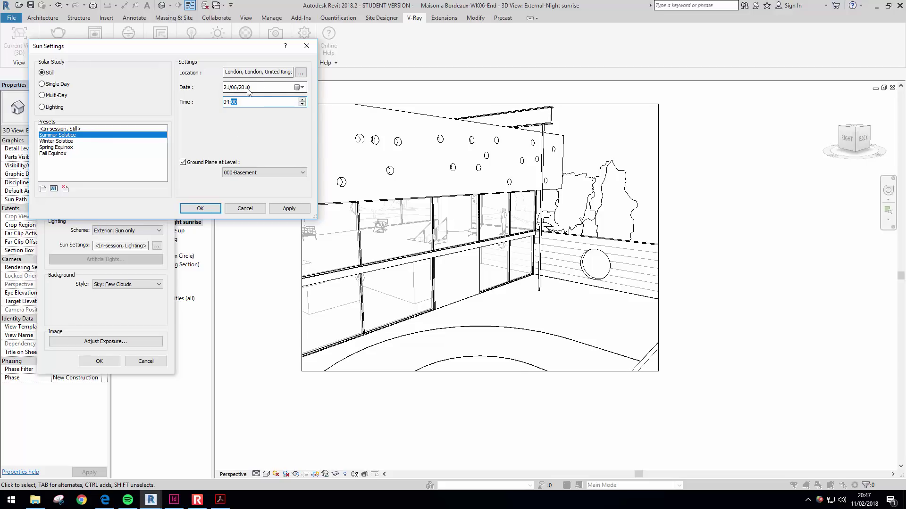
pyautogui.click(47, 136)
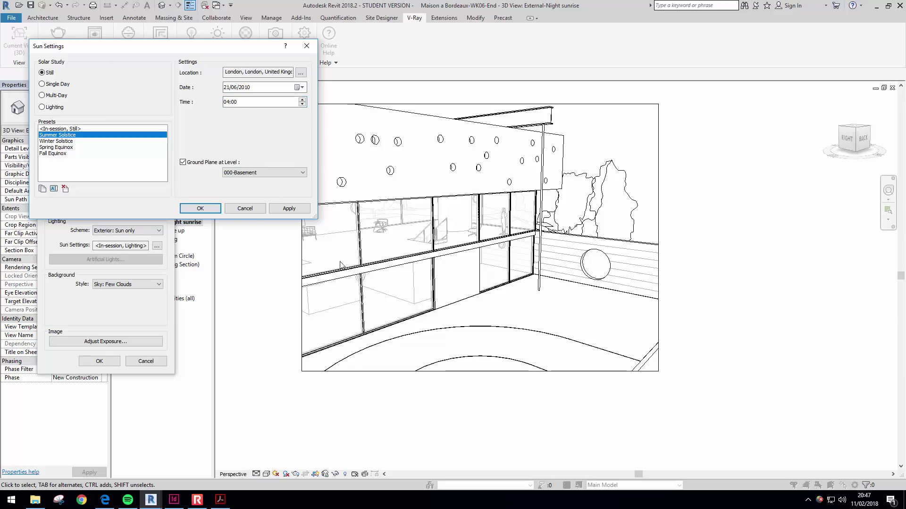
pyautogui.click(209, 211)
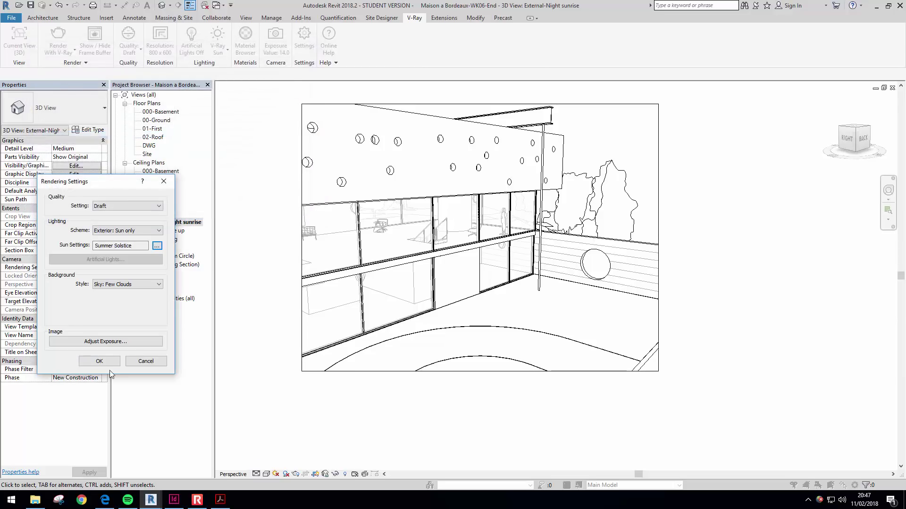
pyautogui.click(99, 361)
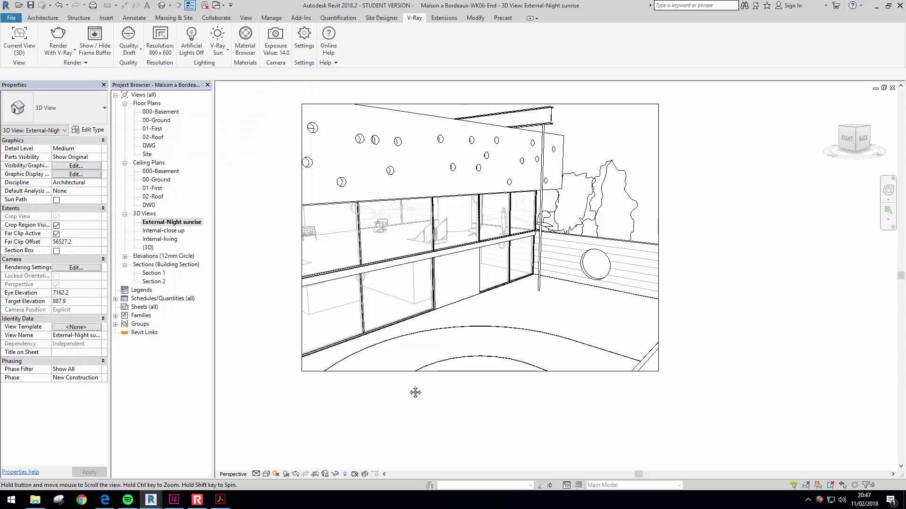
pyautogui.click(6, 5)
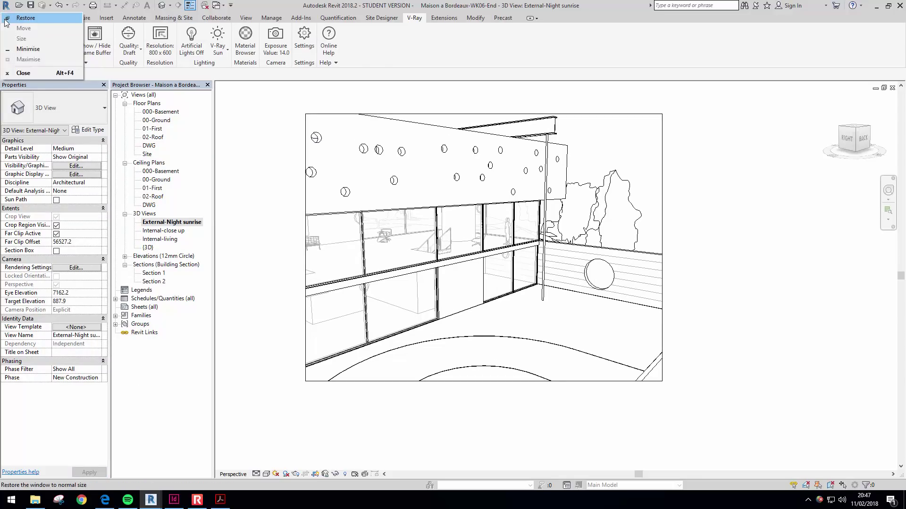
pyautogui.click(234, 135)
pyautogui.click(313, 127)
pyautogui.click(283, 130)
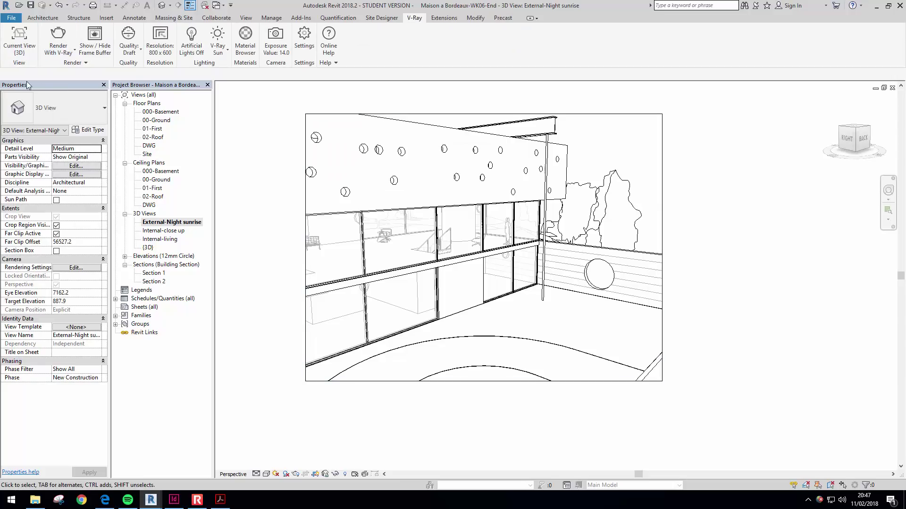
# - Select External-Night sunrise as the V-Ray view to render, with the quality at Draft
pyautogui.click(23, 53)
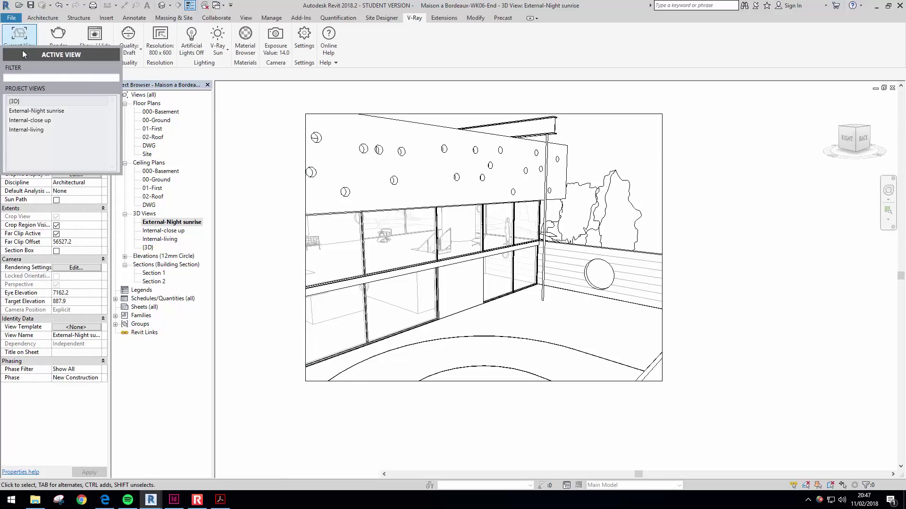
pyautogui.click(54, 114)
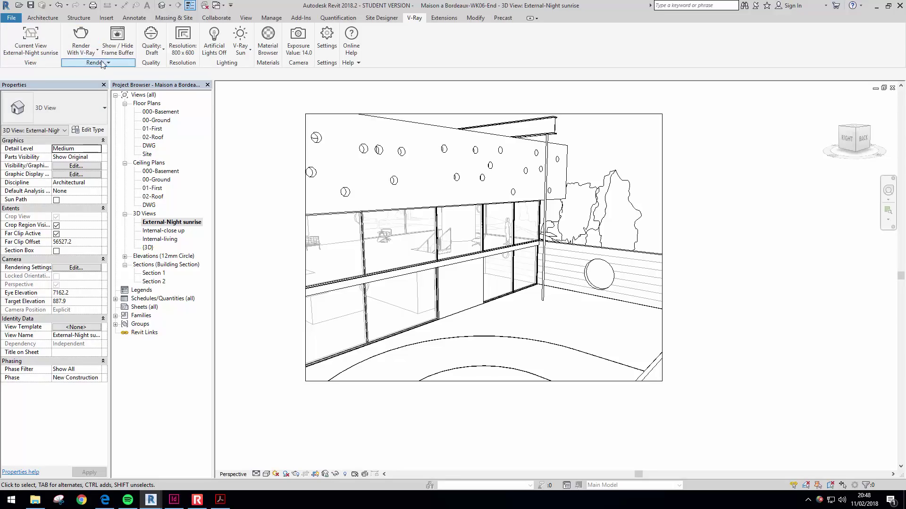
pyautogui.click(154, 52)
pyautogui.click(164, 66)
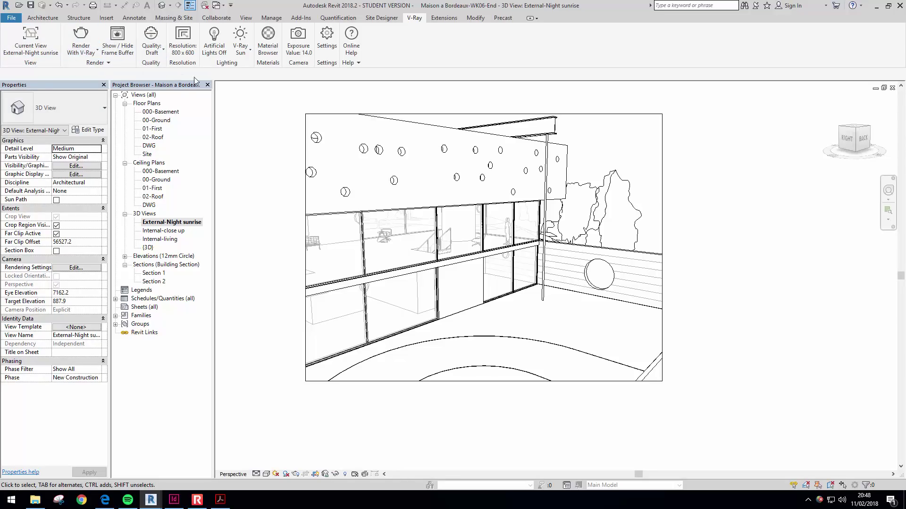
# - Base the V-Ray render resolution on the crop region for printer output at 96 DPI
pyautogui.click(187, 52)
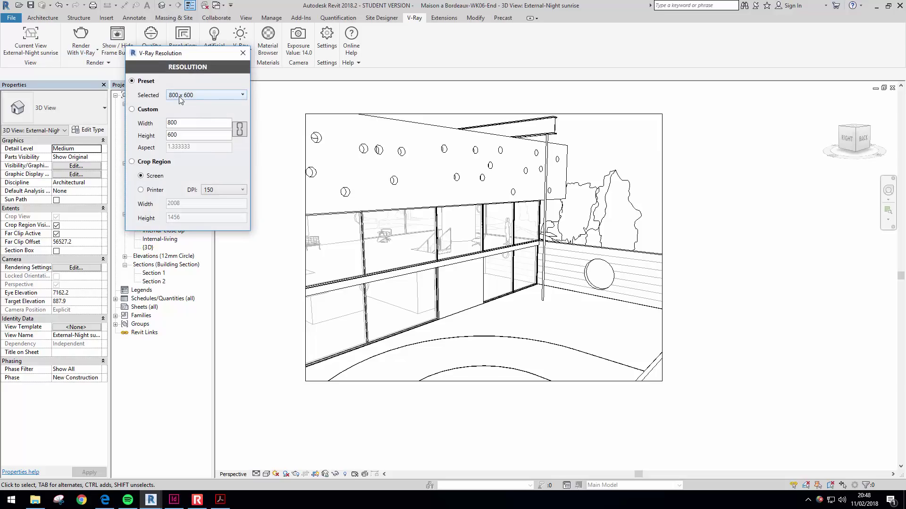
pyautogui.click(223, 190)
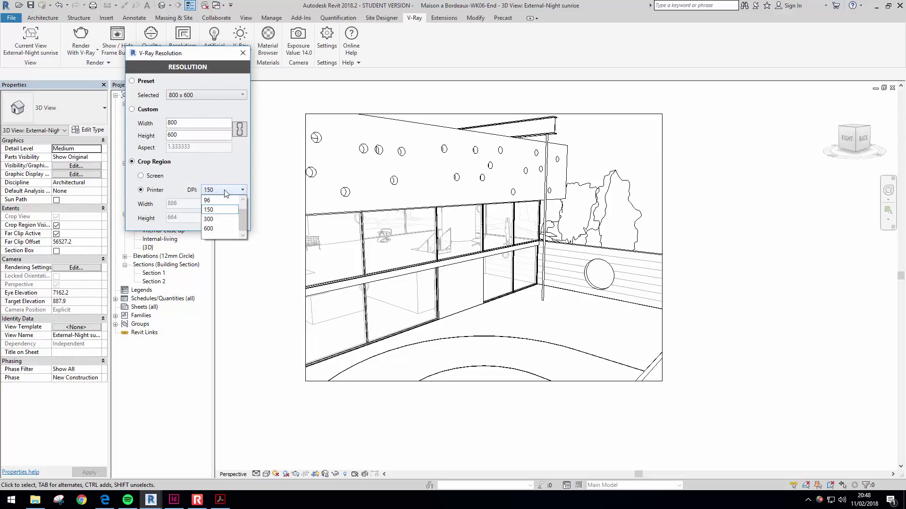
pyautogui.click(222, 200)
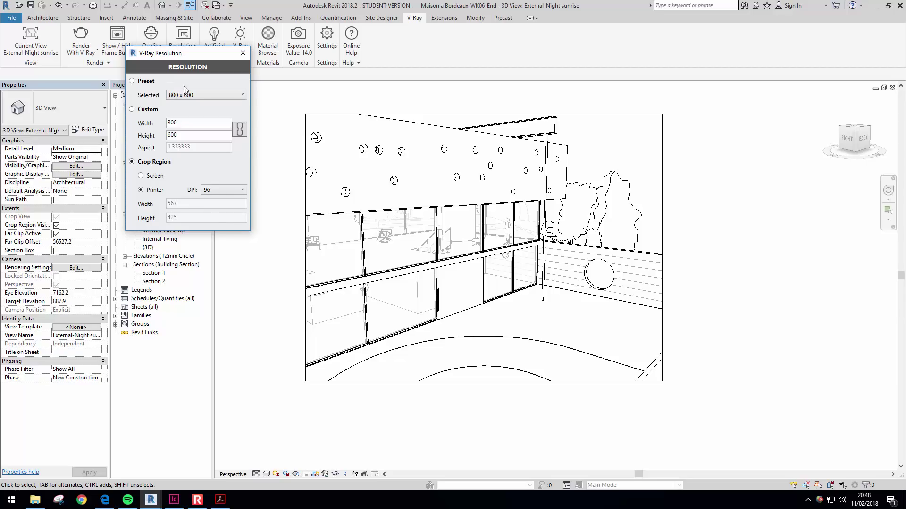
# - Set the V-Ray render resolution to the 800 x 600 preset and switch the artificial lights on
pyautogui.click(141, 83)
pyautogui.moveTo(191, 58); pyautogui.dragTo(139, 104)
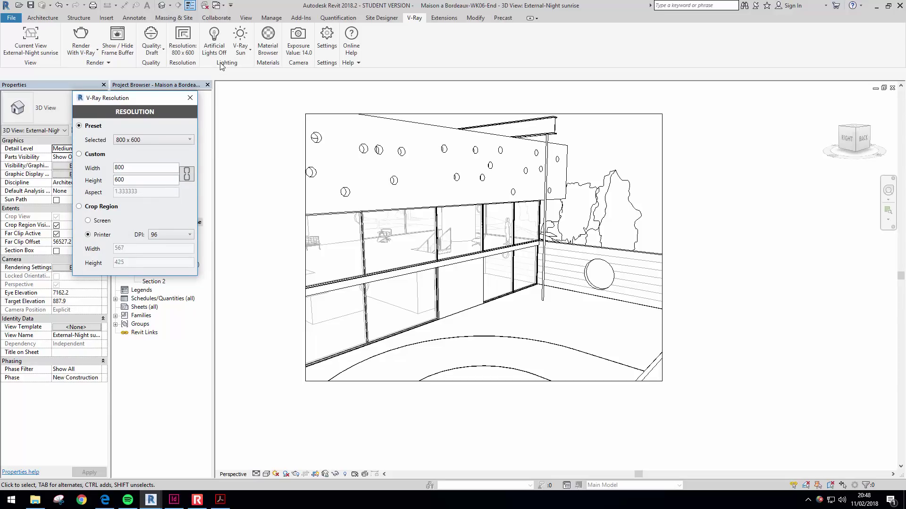
pyautogui.click(213, 38)
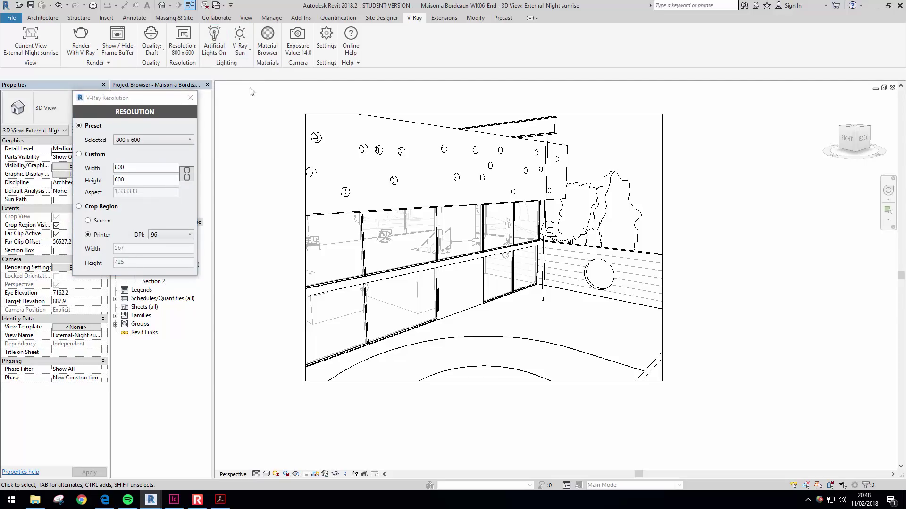
# - Use the V-Ray Sun as environment light and set its sun size to 1
pyautogui.click(240, 51)
pyautogui.click(259, 68)
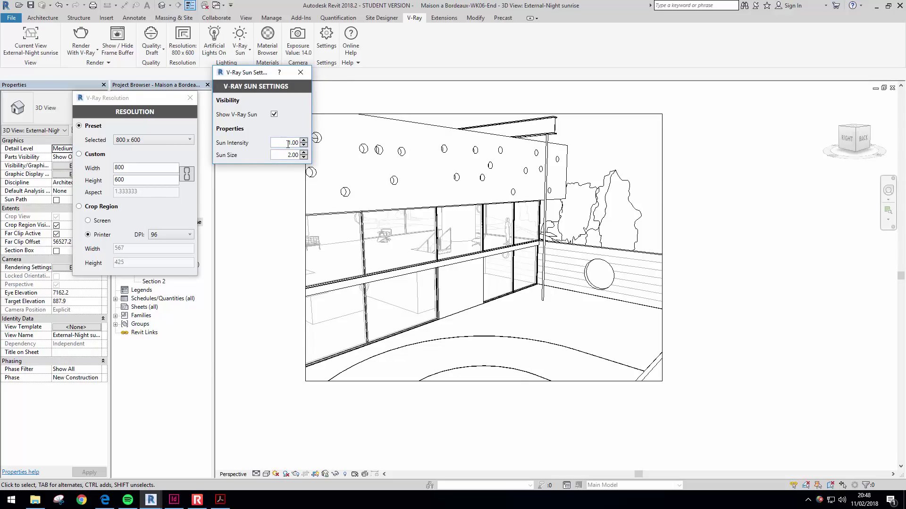
pyautogui.moveTo(283, 156); pyautogui.dragTo(327, 160)
pyautogui.write('1')
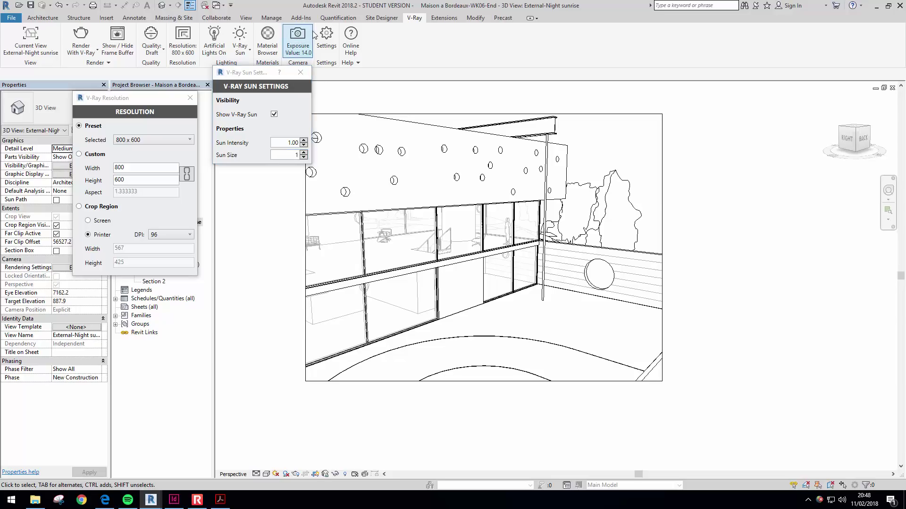
pyautogui.moveTo(247, 76); pyautogui.dragTo(117, 80)
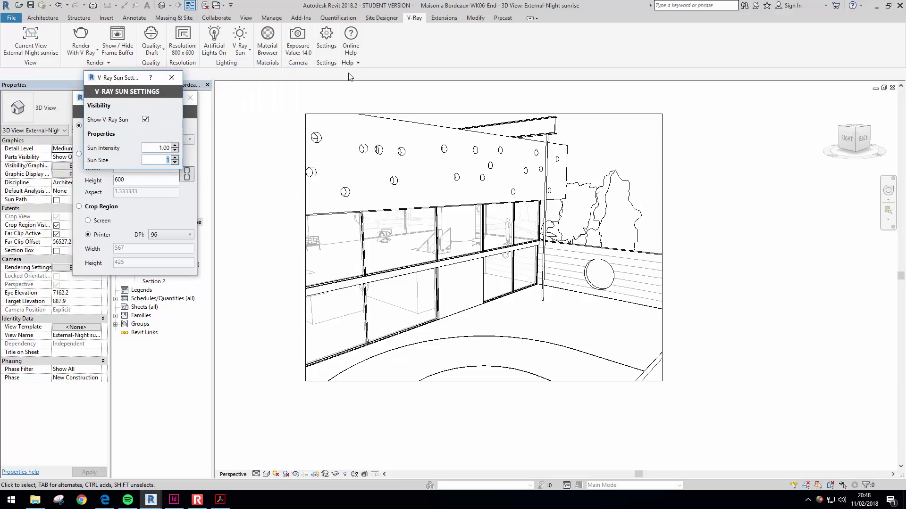
# - Set the V-Ray camera exposure to 11 EV
pyautogui.click(298, 40)
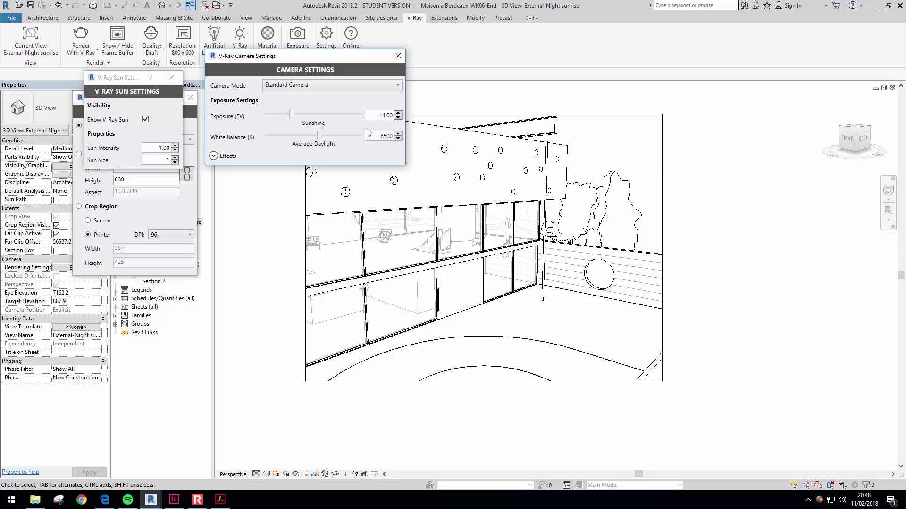
pyautogui.doubleClick(382, 117)
pyautogui.write('11')
pyautogui.click(268, 205)
pyautogui.moveTo(310, 58); pyautogui.dragTo(173, 113)
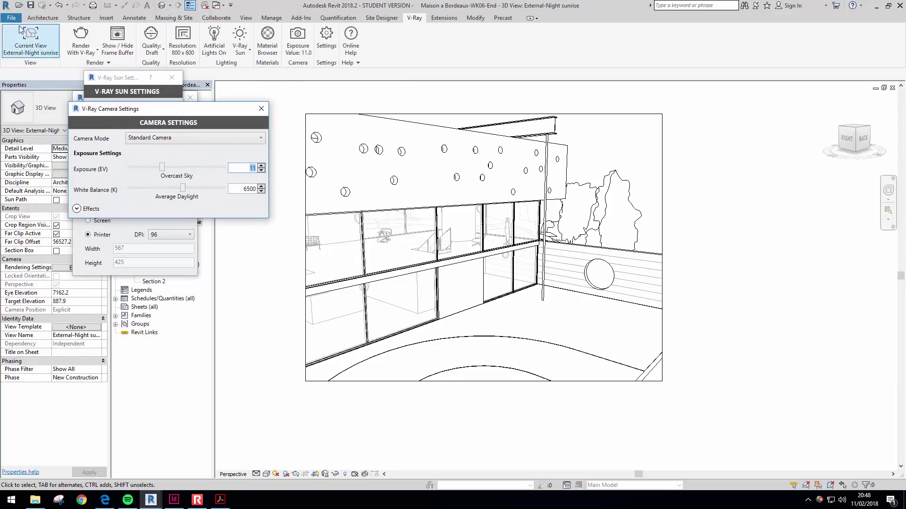
# - Render the External-Night sunrise view with V-Ray and turn off the frame buffer's Exposure correction
pyautogui.click(81, 36)
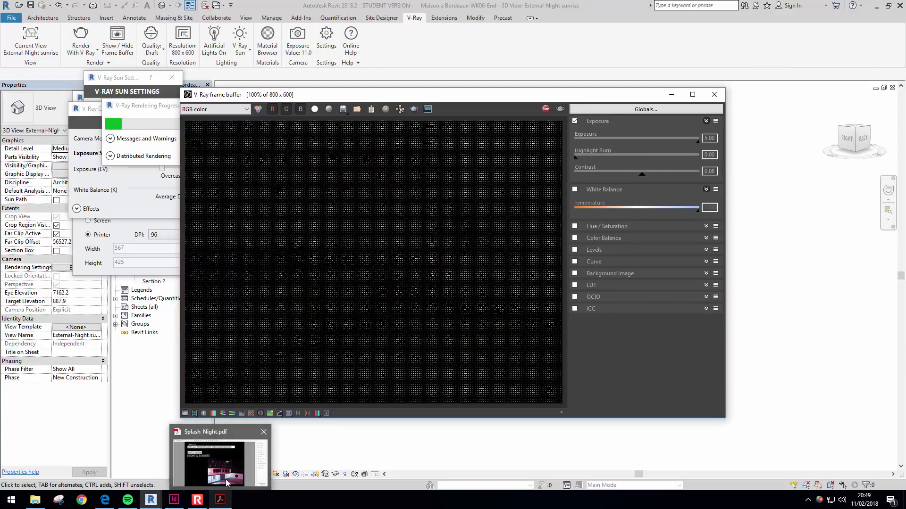
pyautogui.click(225, 479)
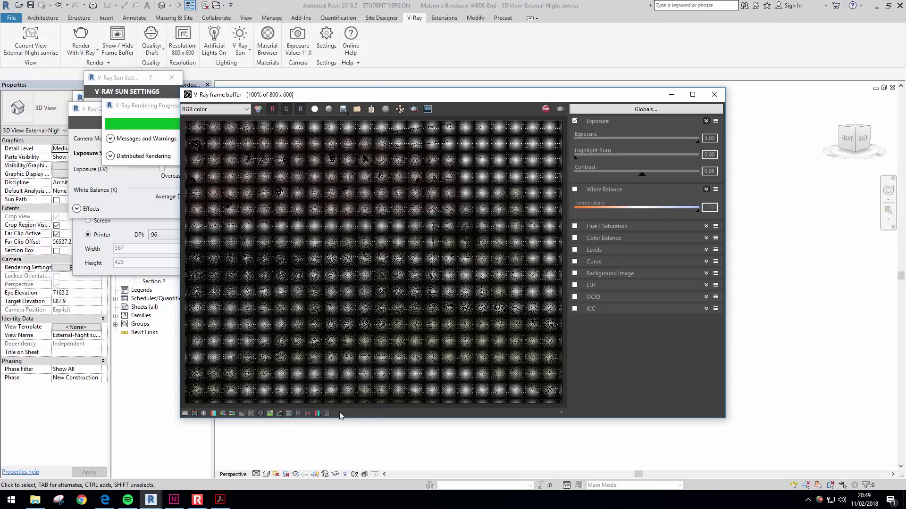
pyautogui.click(575, 121)
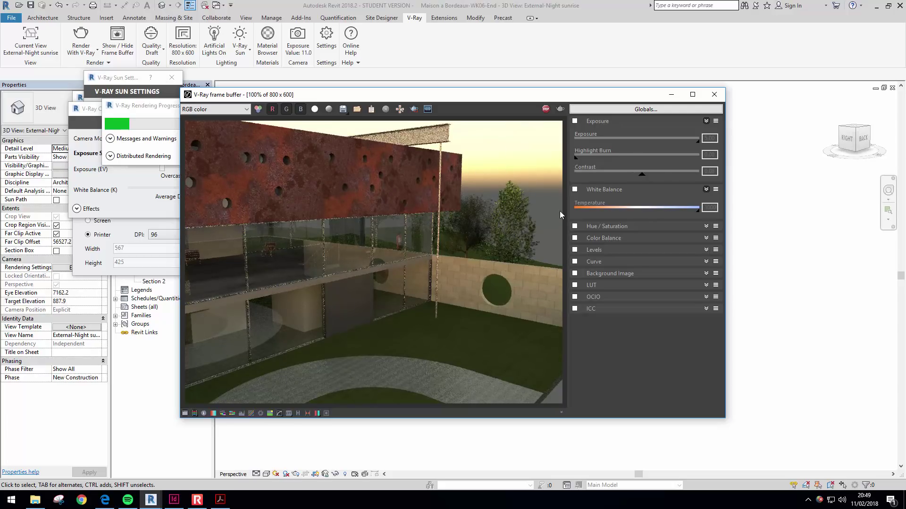
# - Enlarge and reposition the V-Ray frame buffer so the whole image and the colour corrections both fit on screen
pyautogui.click(185, 414)
pyautogui.moveTo(375, 89); pyautogui.dragTo(459, 42)
pyautogui.moveTo(650, 370); pyautogui.dragTo(771, 457)
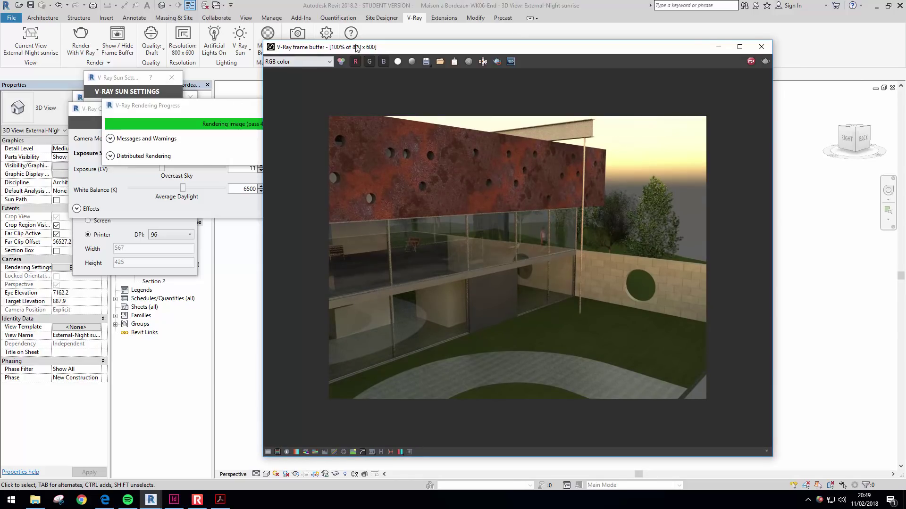
pyautogui.click(268, 452)
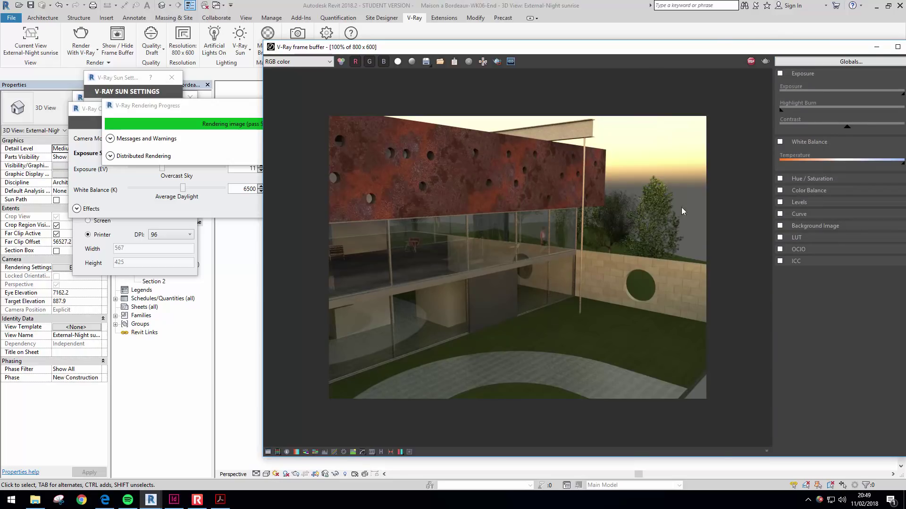
pyautogui.moveTo(708, 43); pyautogui.dragTo(594, 38)
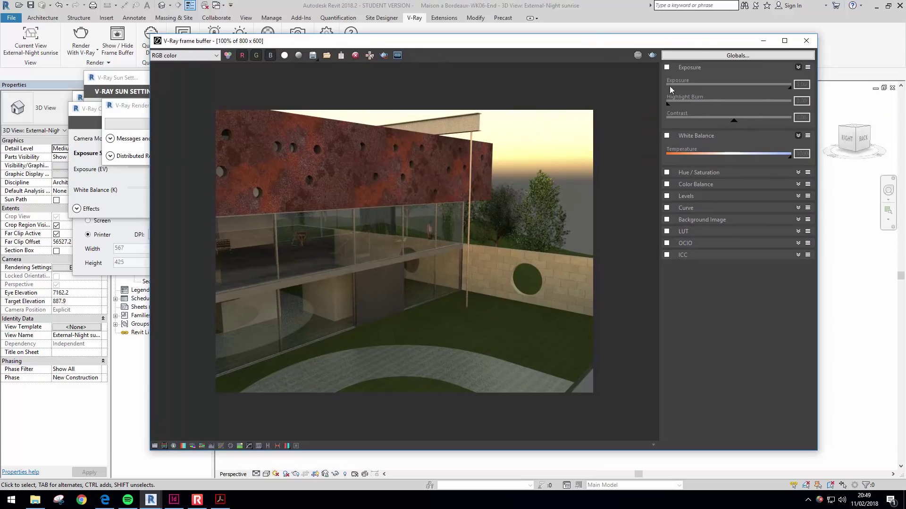
# - Enable the frame buffer's Exposure correction with exposure 0.89, highlight burn 0.44 and contrast 0.22
pyautogui.click(667, 68)
pyautogui.moveTo(789, 87); pyautogui.dragTo(726, 88)
pyautogui.moveTo(733, 121)
pyautogui.mouseDown()
pyautogui.moveTo(713, 123)
pyautogui.moveTo(737, 121)
pyautogui.moveTo(728, 121)
pyautogui.mouseUp()
pyautogui.moveTo(745, 106)
pyautogui.mouseDown()
pyautogui.moveTo(700, 104)
pyautogui.moveTo(778, 105)
pyautogui.moveTo(721, 105)
pyautogui.moveTo(719, 122)
pyautogui.moveTo(709, 123)
pyautogui.moveTo(744, 121)
pyautogui.mouseUp()
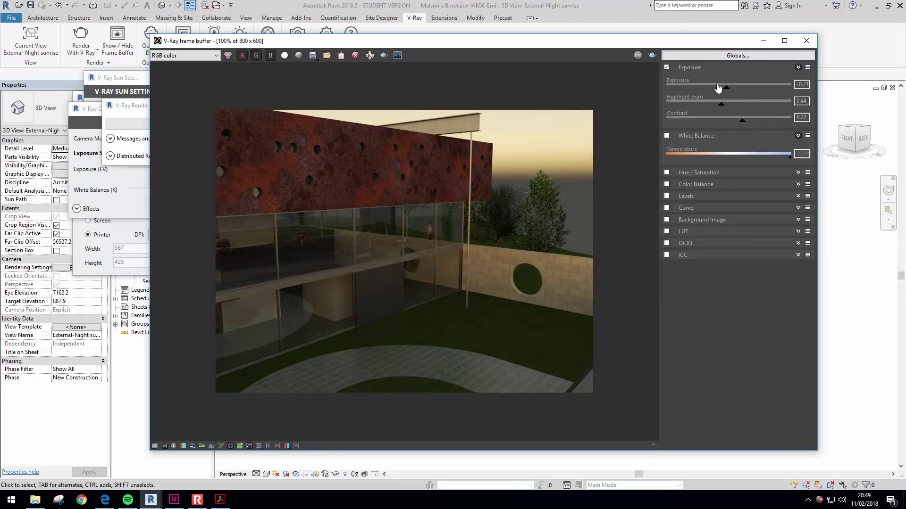
pyautogui.moveTo(726, 88); pyautogui.dragTo(740, 91)
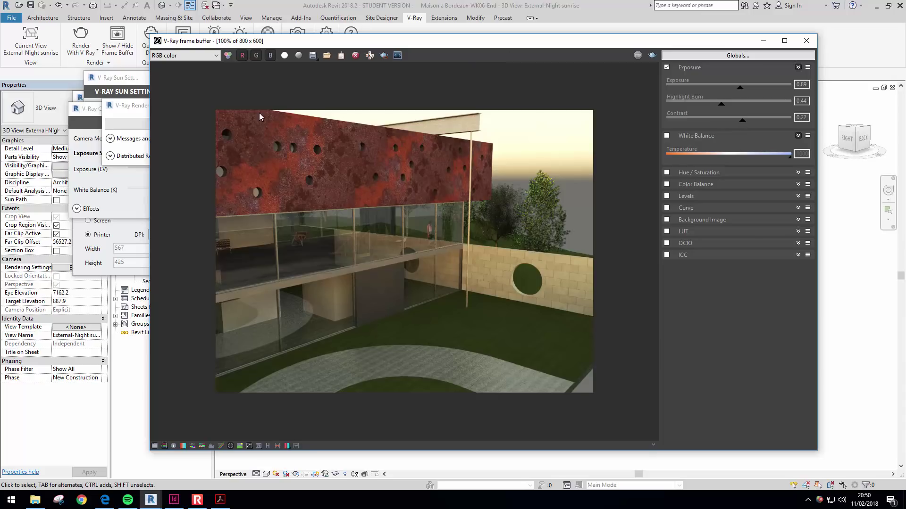
# - Save the rendered image as a JPEG in the TB02WK06-Lighting folder, extending the file name External Image with a hyphenated "sun" suffix
pyautogui.click(311, 57)
pyautogui.click(277, 347)
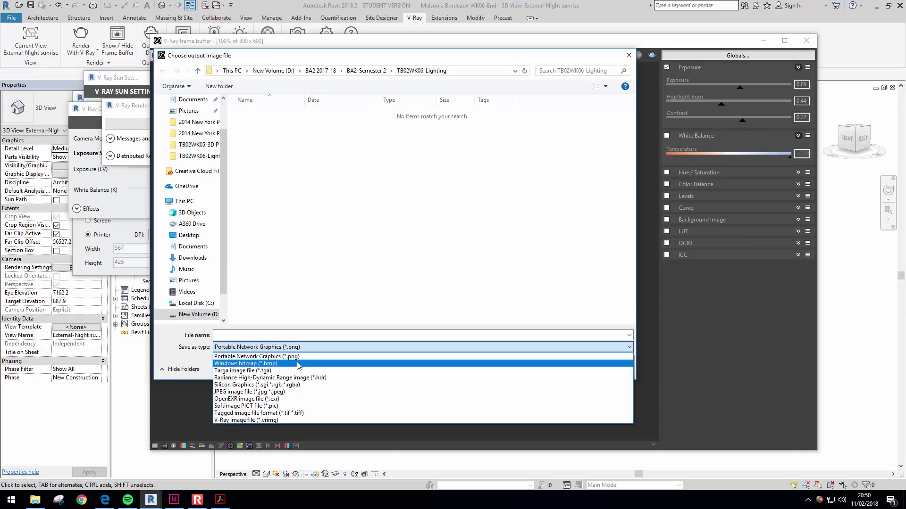
pyautogui.click(302, 393)
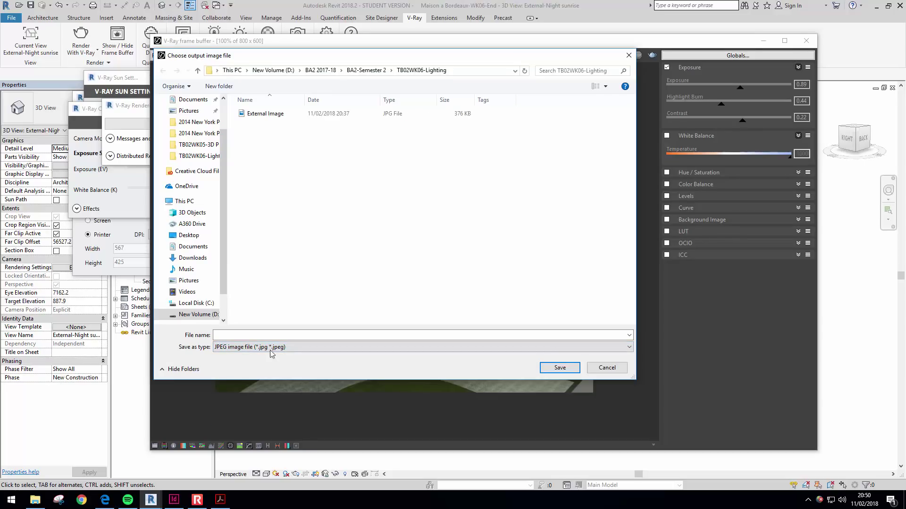
pyautogui.click(267, 114)
pyautogui.click(264, 336)
pyautogui.click(263, 336)
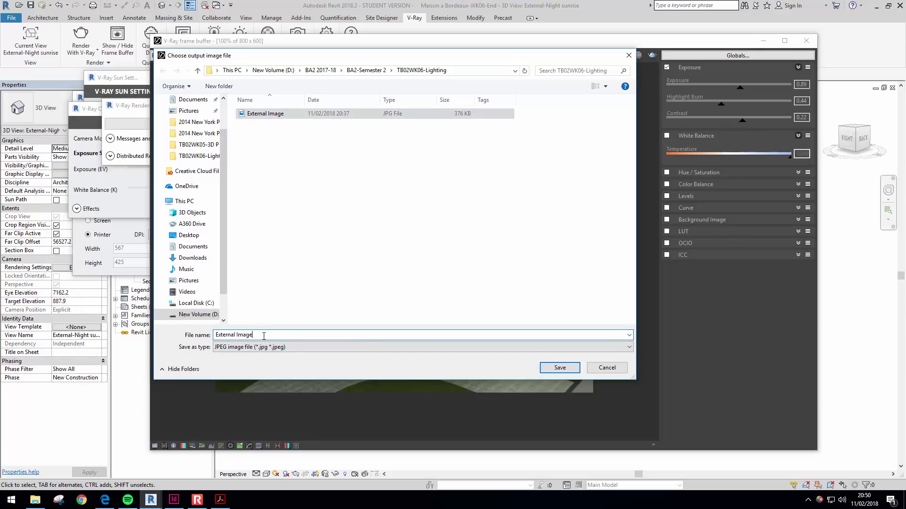
pyautogui.write('=')
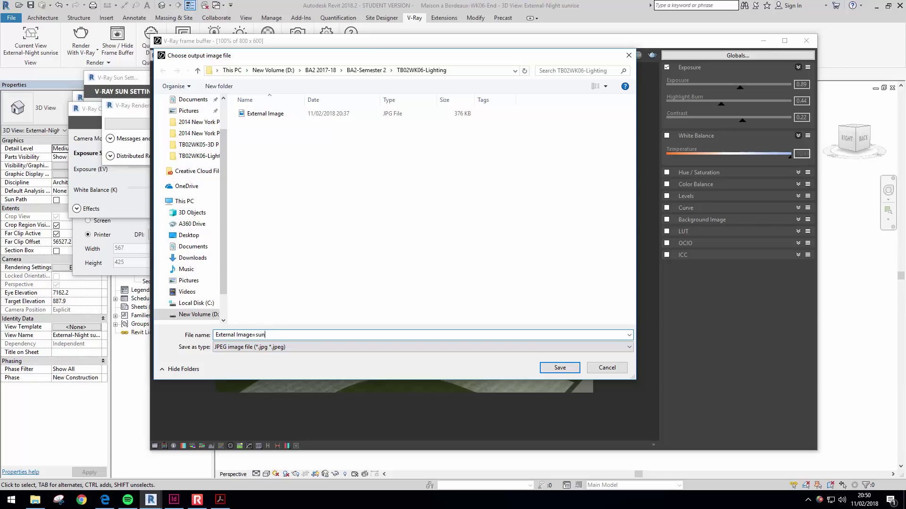
pyautogui.press('BackSpace')
pyautogui.write('-')
pyautogui.click(564, 369)
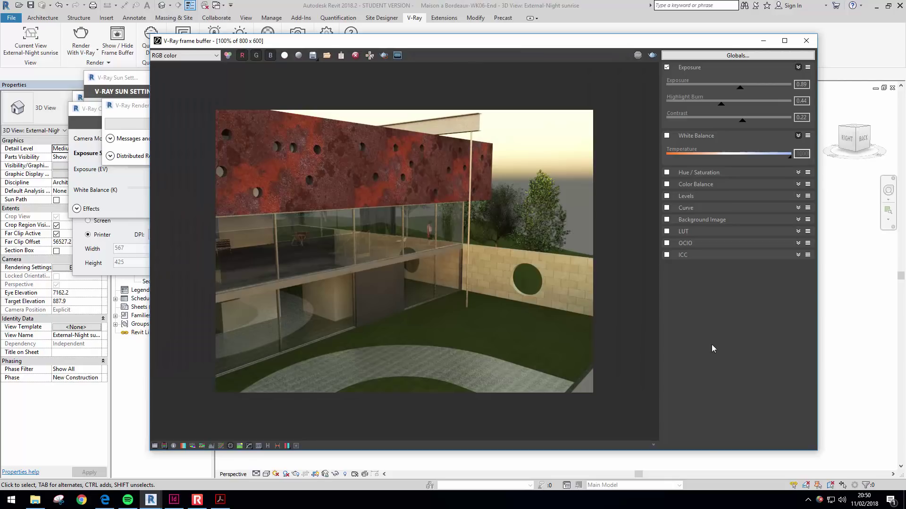
# - Close the rendering progress window and the V-Ray camera, sun and resolution settings
pyautogui.moveTo(492, 44); pyautogui.dragTo(587, 53)
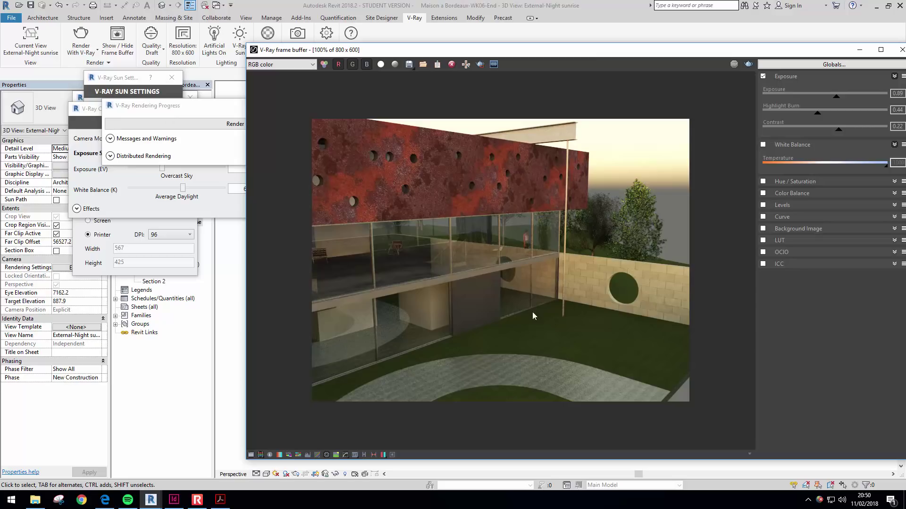
pyautogui.click(184, 105)
pyautogui.click(384, 102)
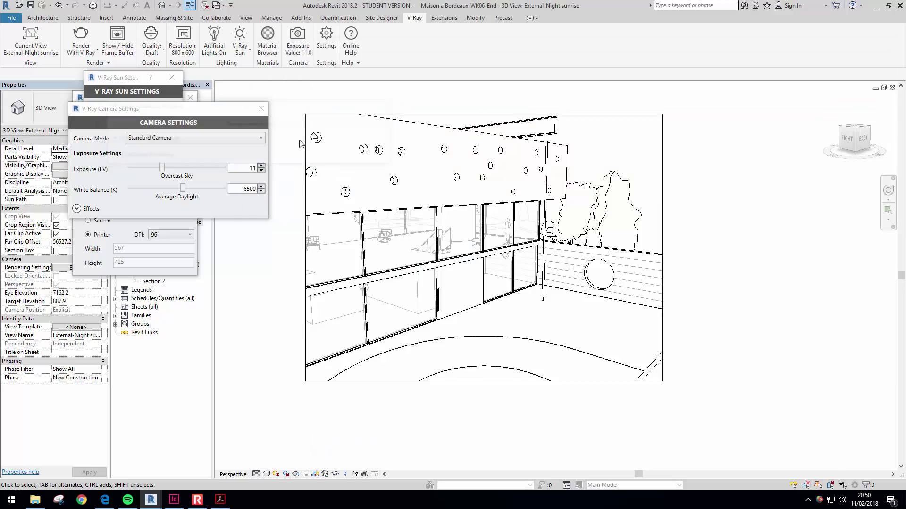
pyautogui.click(261, 109)
pyautogui.moveTo(124, 77); pyautogui.dragTo(57, 99)
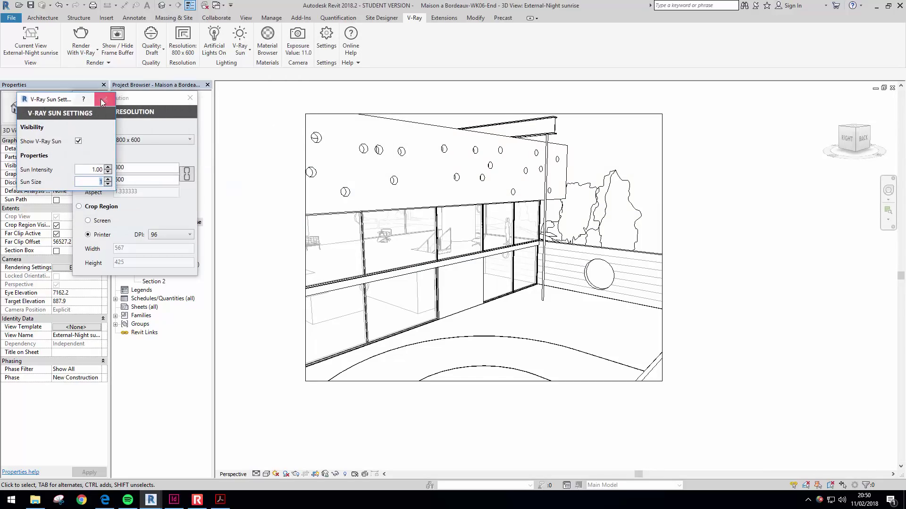
pyautogui.click(104, 101)
pyautogui.moveTo(163, 105); pyautogui.dragTo(96, 91)
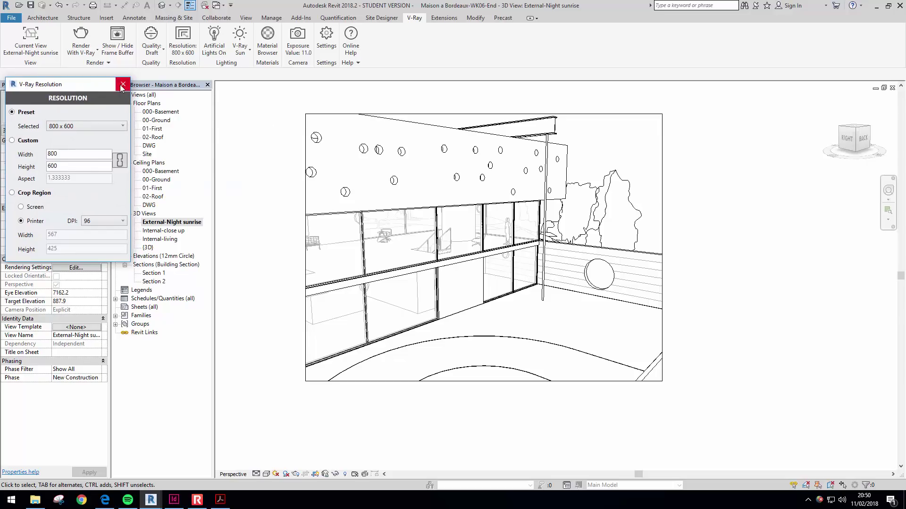
pyautogui.click(119, 86)
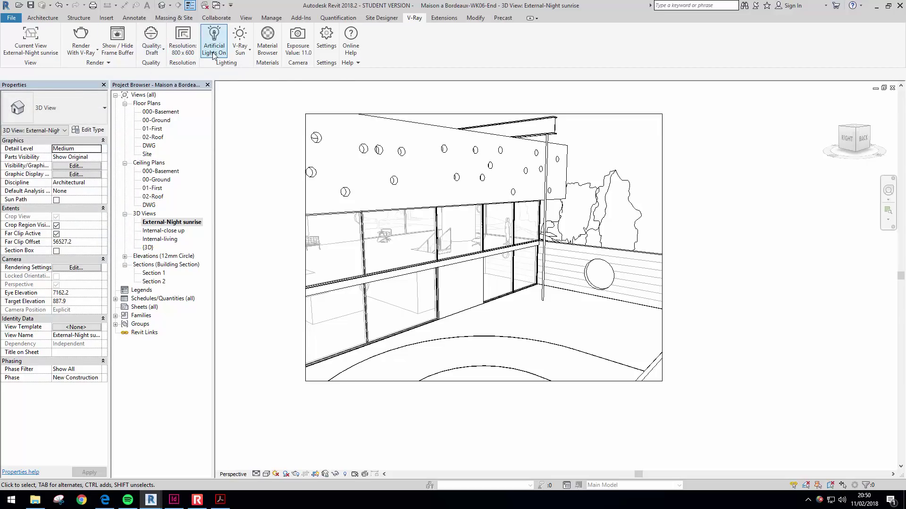
# - Change the V-Ray environment light to No Light and set the camera exposure to 4 EV
pyautogui.click(241, 52)
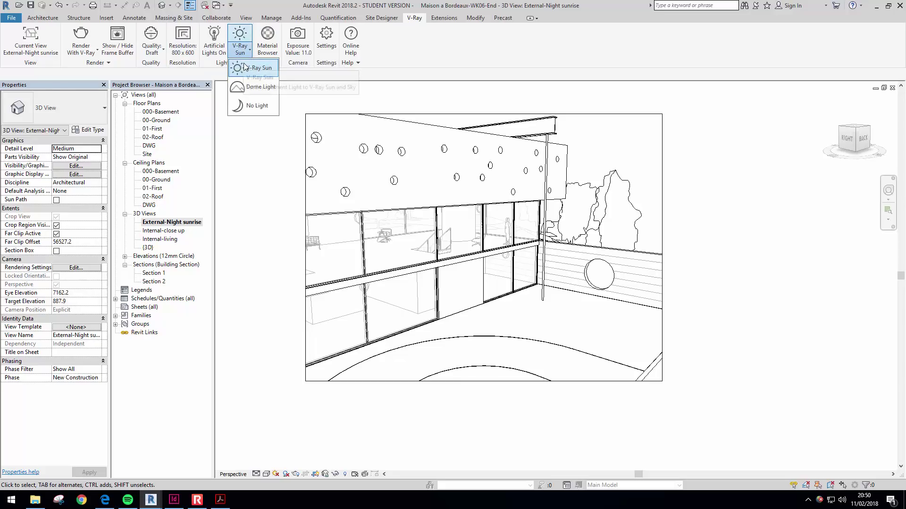
pyautogui.click(247, 108)
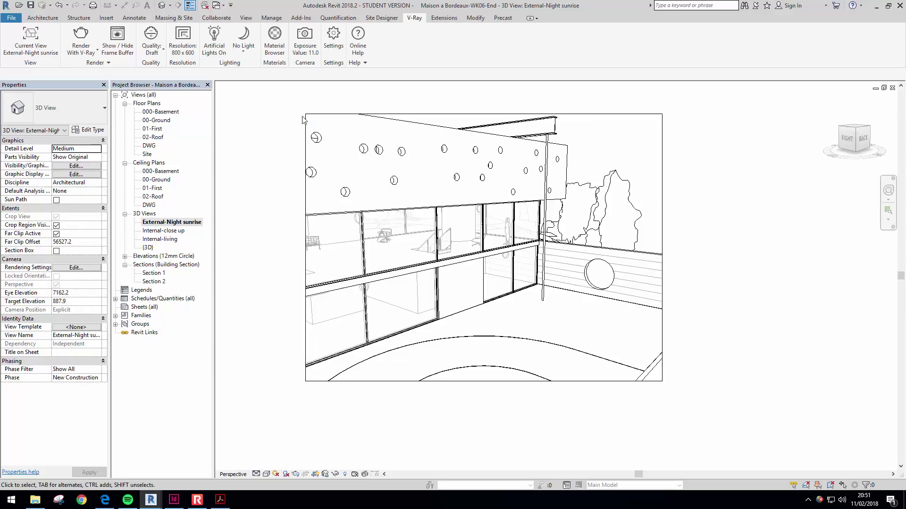
pyautogui.click(312, 55)
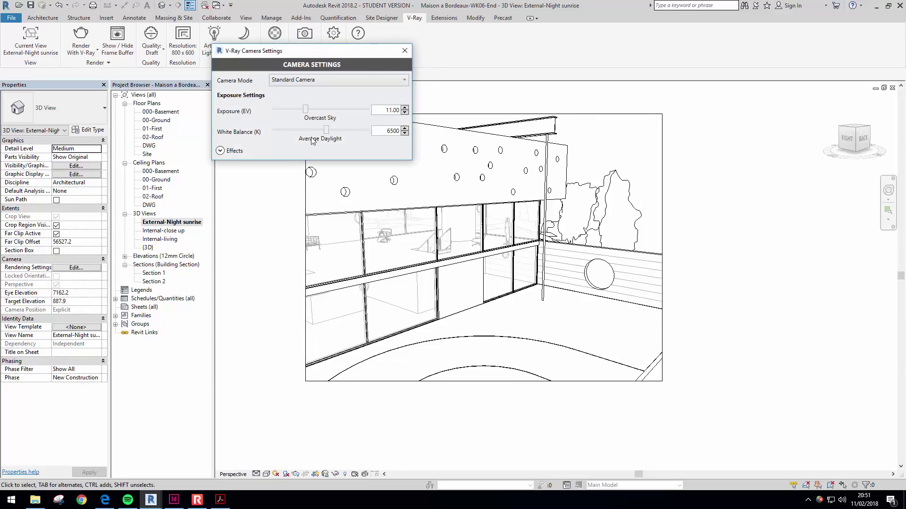
pyautogui.doubleClick(390, 110)
pyautogui.write('4')
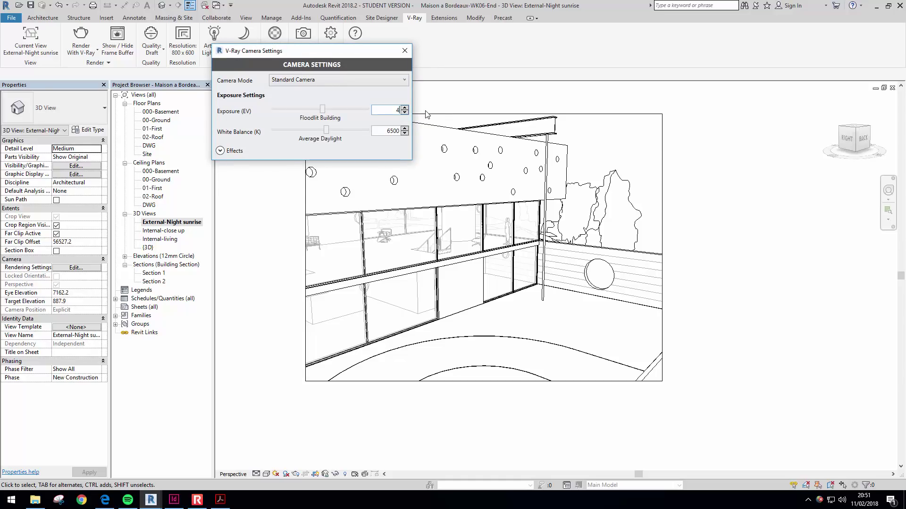
pyautogui.click(253, 203)
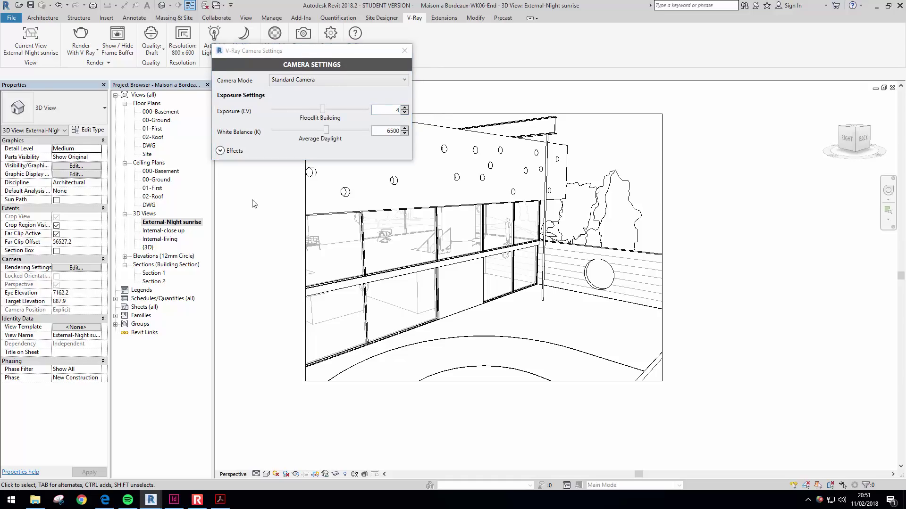
# - Render the view again with only the artificial lights and bring the V-Ray frame buffer to the front
pyautogui.click(81, 38)
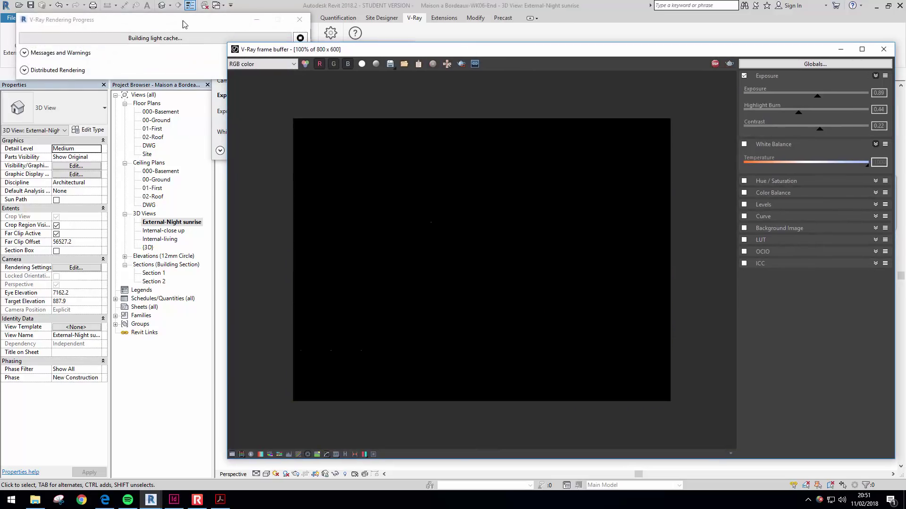
pyautogui.moveTo(183, 20); pyautogui.dragTo(141, 148)
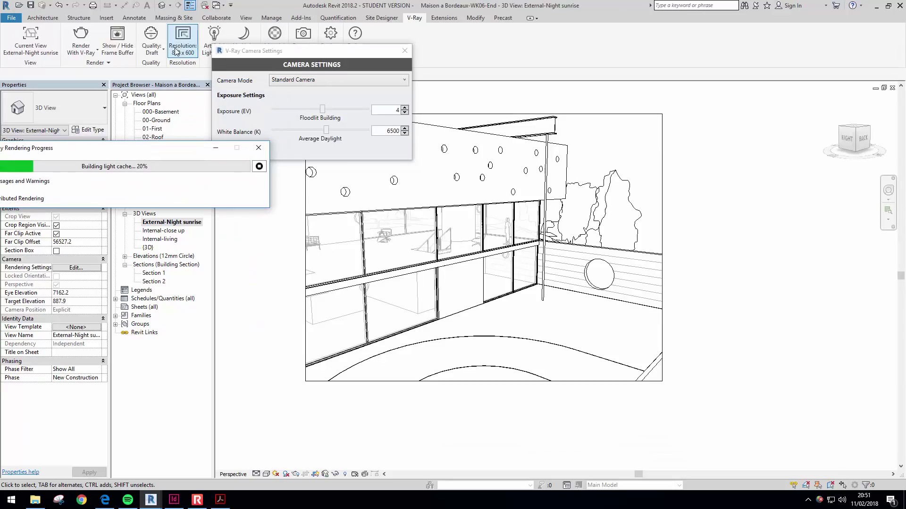
pyautogui.moveTo(241, 51); pyautogui.dragTo(168, 91)
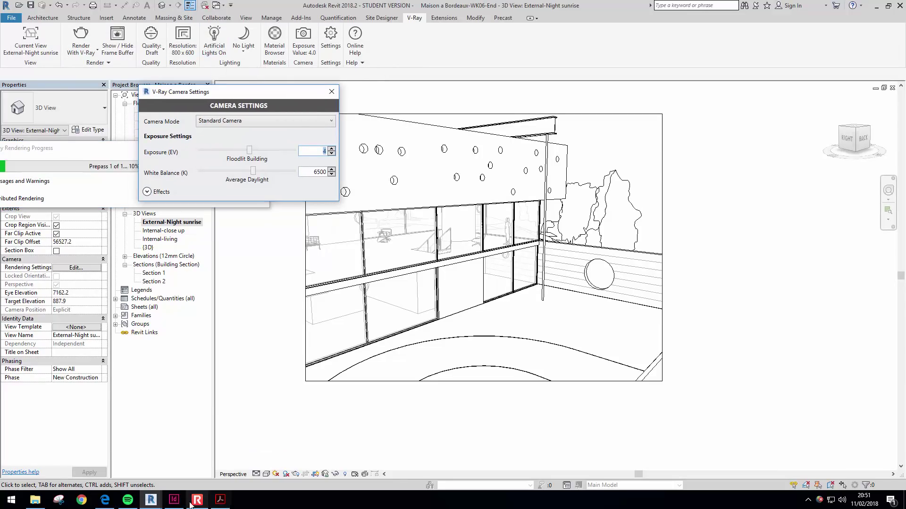
pyautogui.moveTo(168, 504)
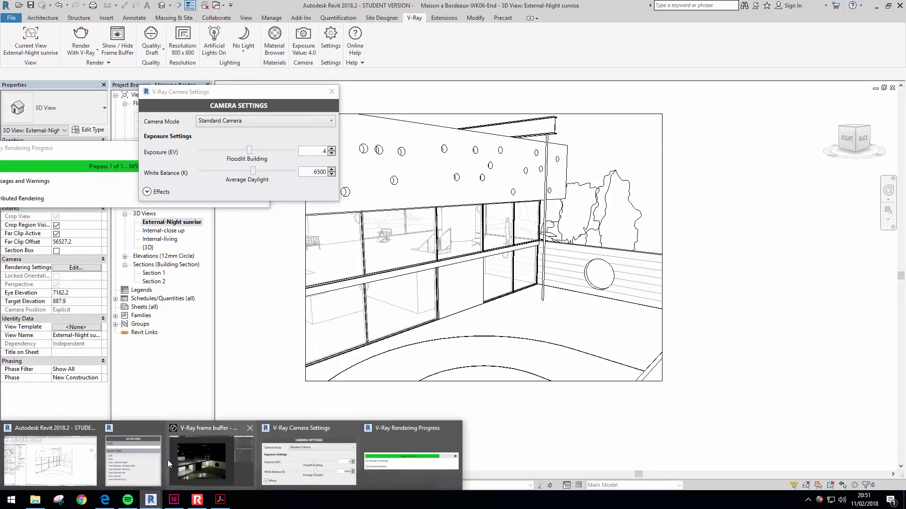
pyautogui.click(231, 449)
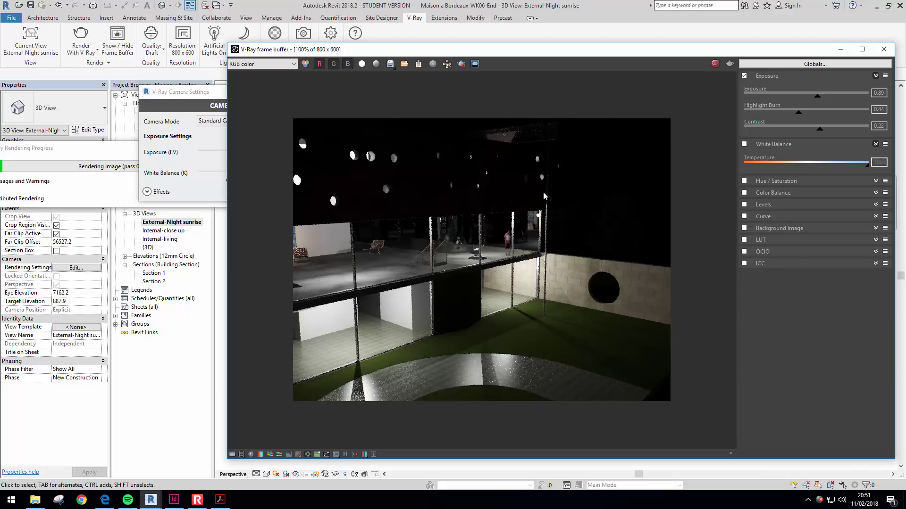
# - Compare the render without exposure correction, and with it enabled set exposure to 3.72, highlight burn to 0.17 and contrast to -0.44
pyautogui.click(744, 76)
pyautogui.moveTo(660, 54); pyautogui.dragTo(607, 35)
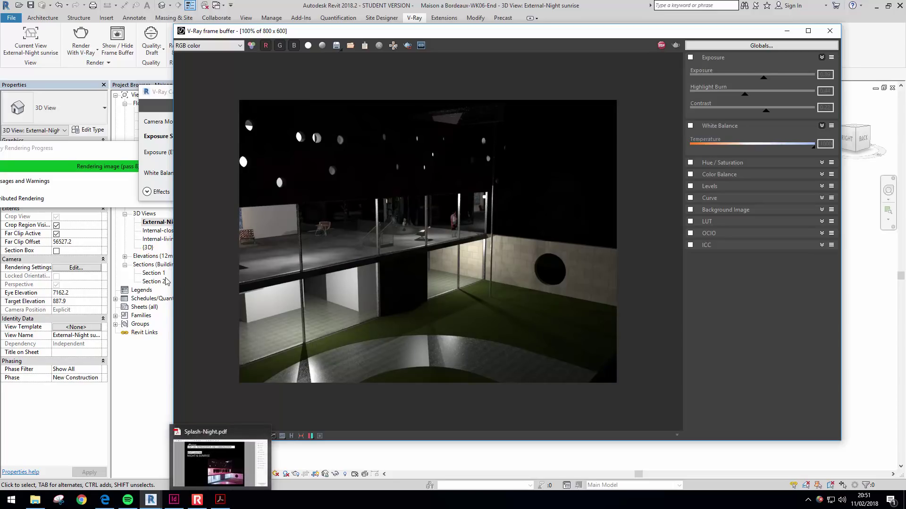
pyautogui.click(690, 57)
pyautogui.moveTo(763, 77); pyautogui.dragTo(778, 81)
pyautogui.click(691, 57)
pyautogui.click(691, 57)
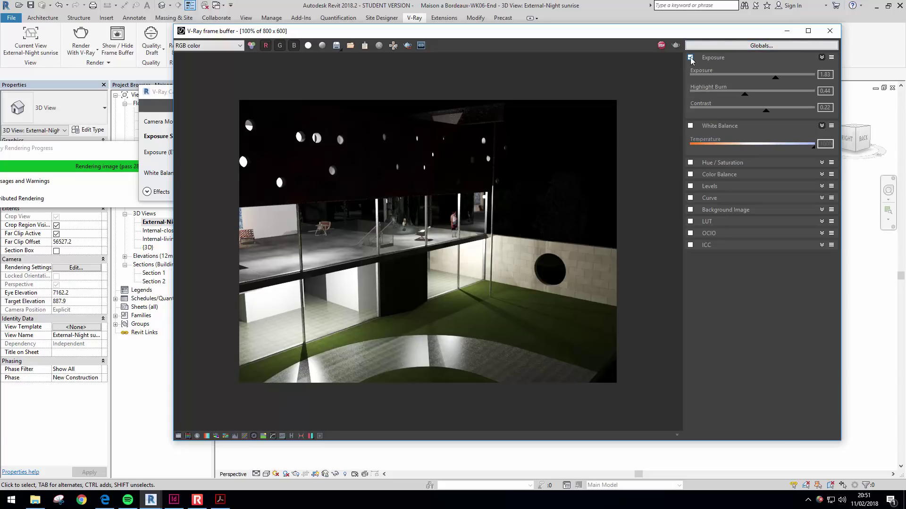
pyautogui.moveTo(776, 81)
pyautogui.mouseDown()
pyautogui.moveTo(800, 81)
pyautogui.moveTo(776, 82)
pyautogui.moveTo(734, 112)
pyautogui.moveTo(752, 113)
pyautogui.moveTo(738, 112)
pyautogui.moveTo(730, 95)
pyautogui.moveTo(757, 100)
pyautogui.moveTo(710, 100)
pyautogui.mouseUp()
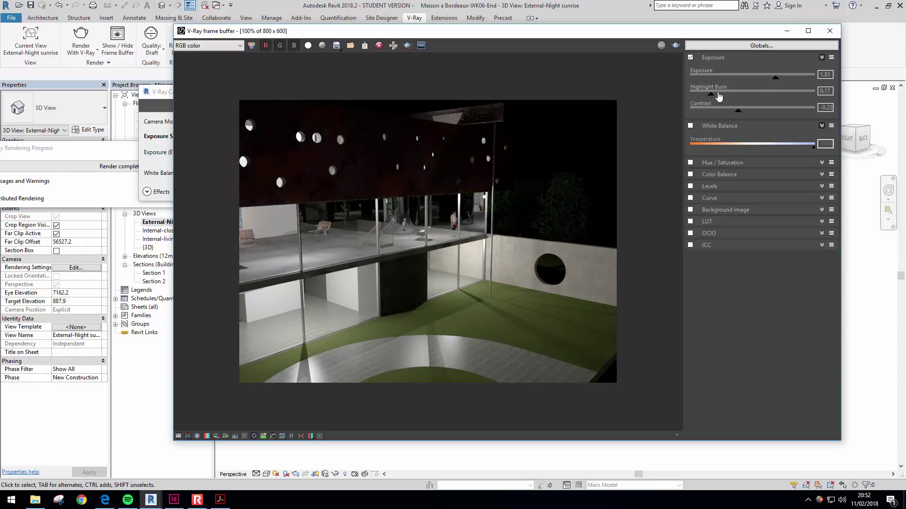
pyautogui.moveTo(774, 78); pyautogui.dragTo(799, 81)
pyautogui.moveTo(738, 112)
pyautogui.mouseDown()
pyautogui.moveTo(753, 114)
pyautogui.moveTo(725, 116)
pyautogui.mouseUp()
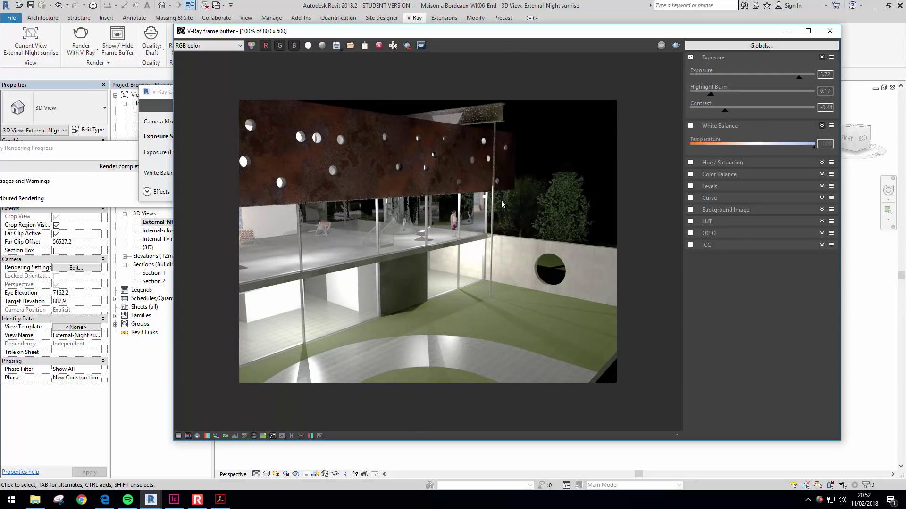
# - Save the night render as a JPEG named External Image-night in the TB02WK06-Lighting folder
pyautogui.click(336, 45)
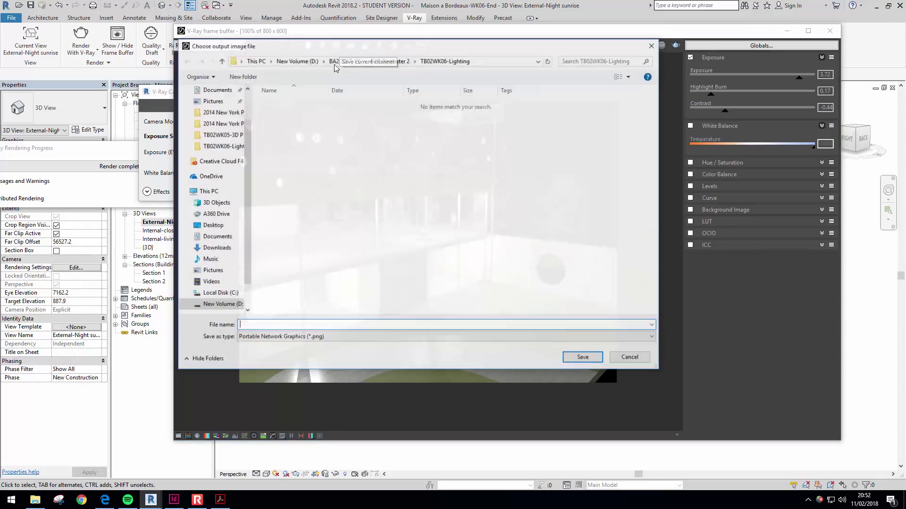
pyautogui.click(302, 337)
pyautogui.click(302, 384)
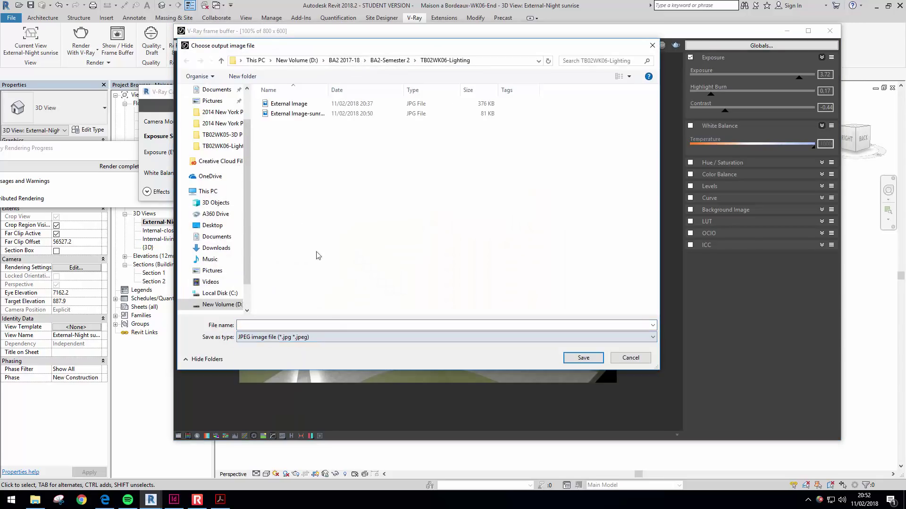
pyautogui.click(297, 116)
pyautogui.moveTo(307, 327); pyautogui.dragTo(284, 326)
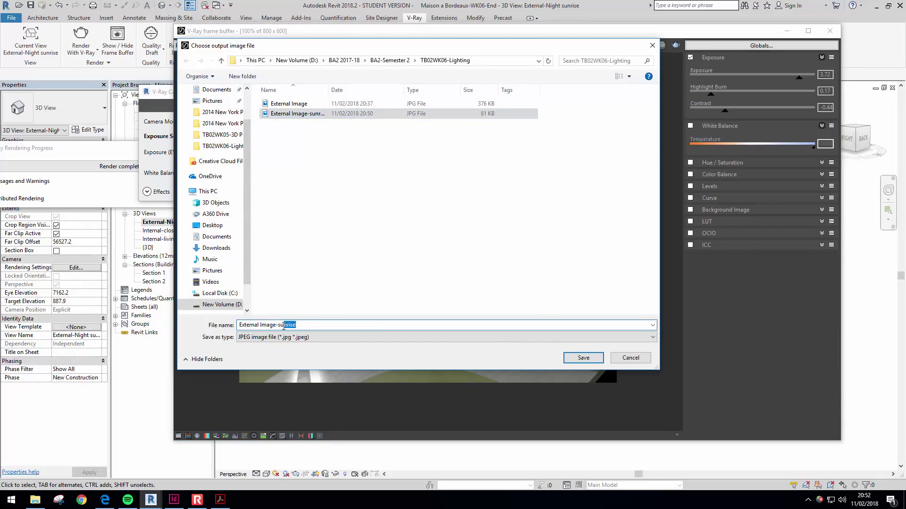
pyautogui.write('ni')
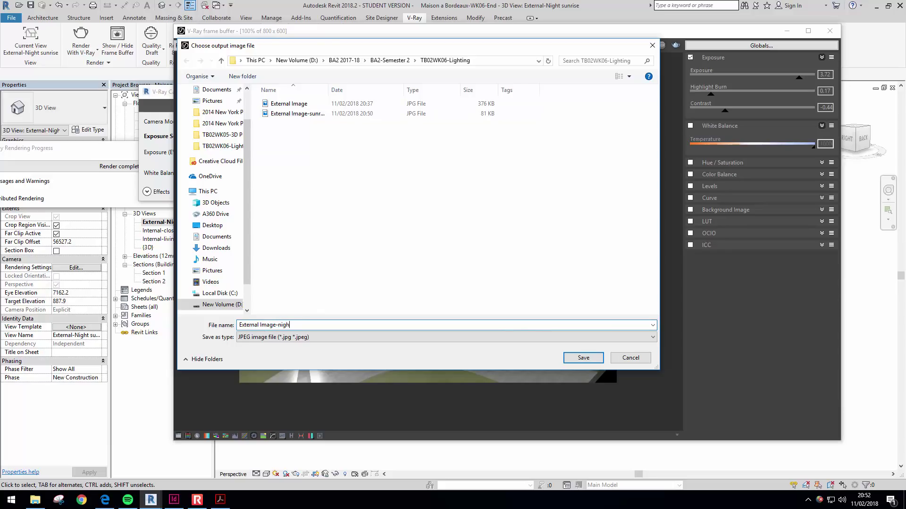
pyautogui.click(584, 357)
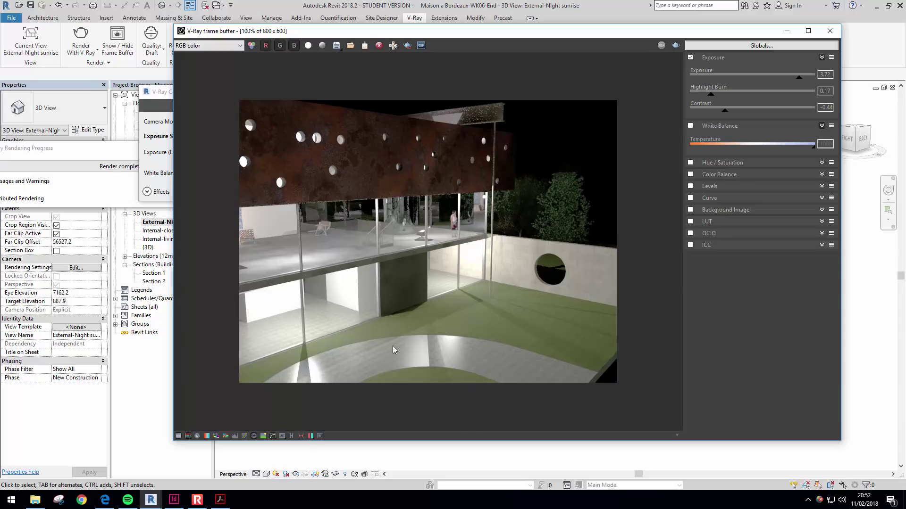
# - Switch to Acrobat Reader to examine the reference night render in Splash-Night.pdf, and return to the Revit camera view
pyautogui.moveTo(225, 503)
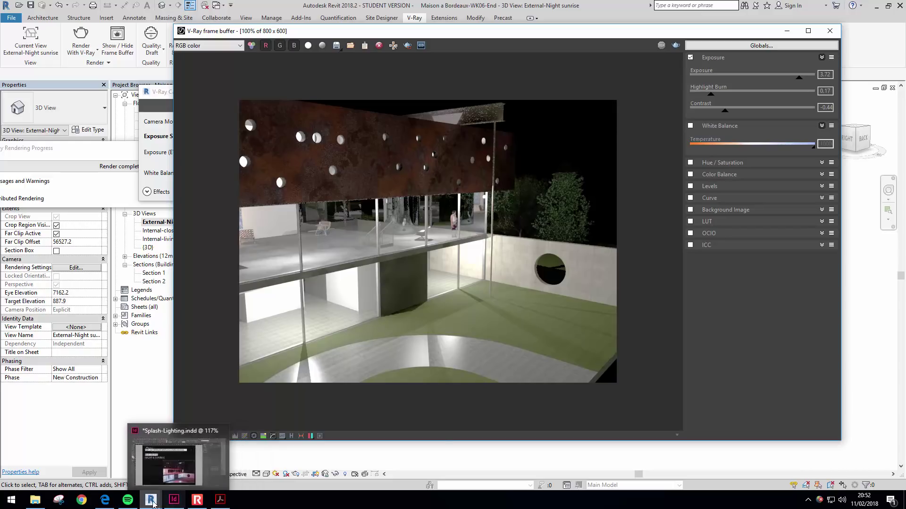
pyautogui.click(220, 500)
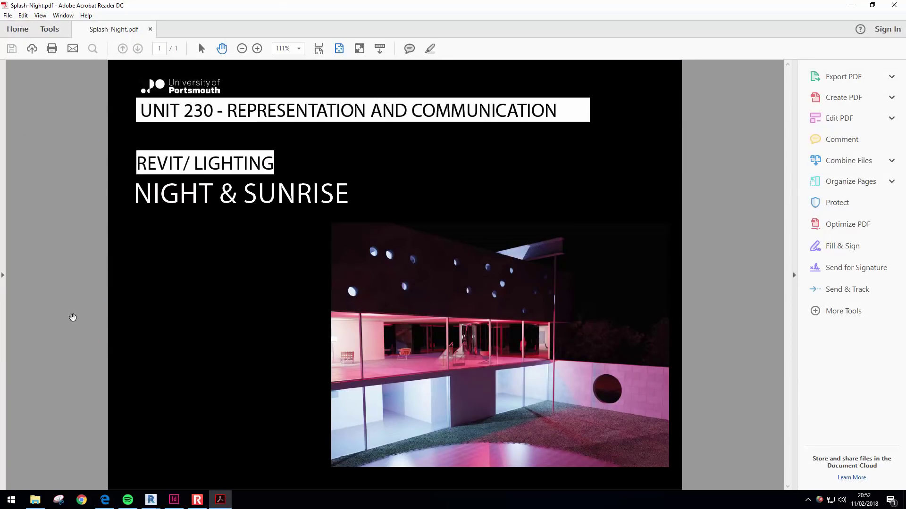
pyautogui.click(854, 7)
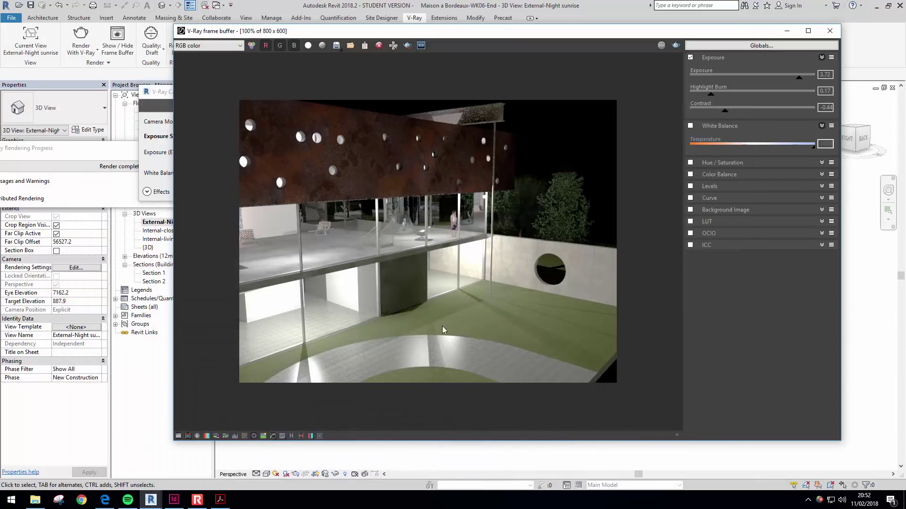
pyautogui.click(467, 459)
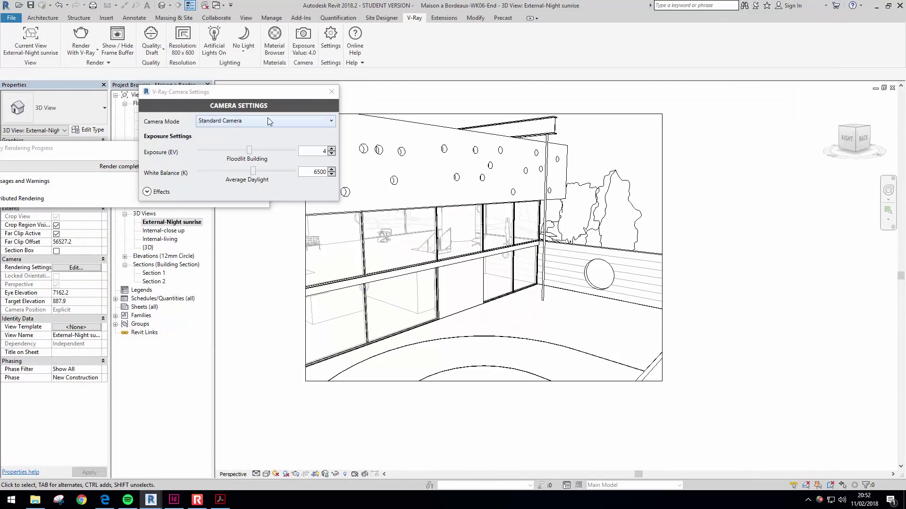
# - Move the V-Ray camera settings aside and select the studio light in the basement room behind the lower glazing
pyautogui.moveTo(270, 93); pyautogui.dragTo(204, 124)
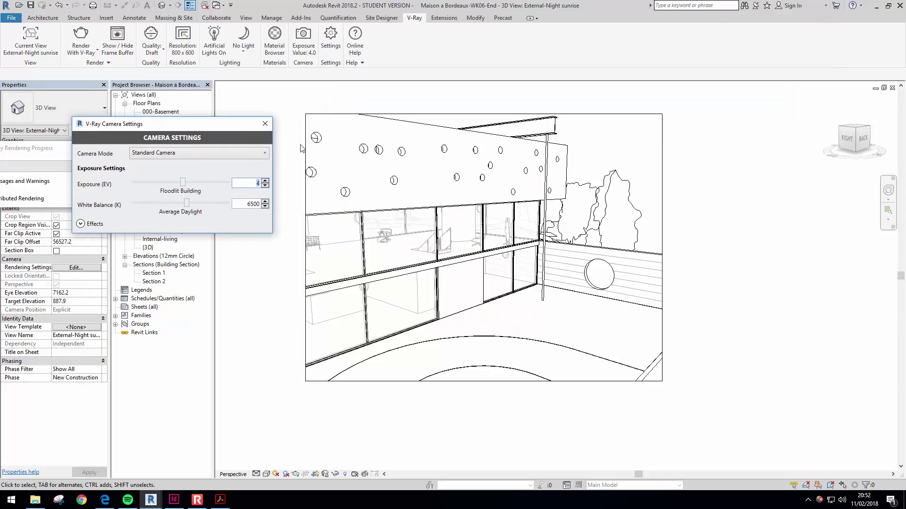
pyautogui.click(370, 290)
pyautogui.press('Escape')
pyautogui.click(370, 292)
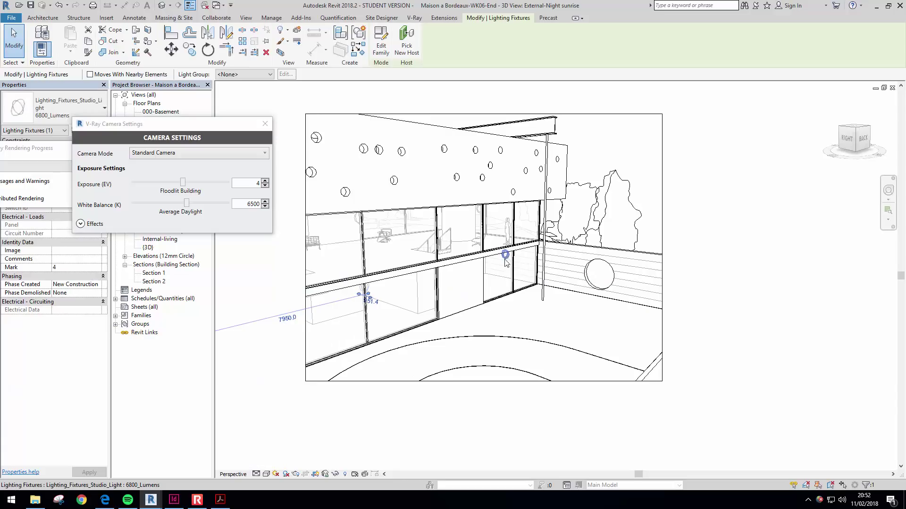
pyautogui.press('Escape')
pyautogui.click(369, 294)
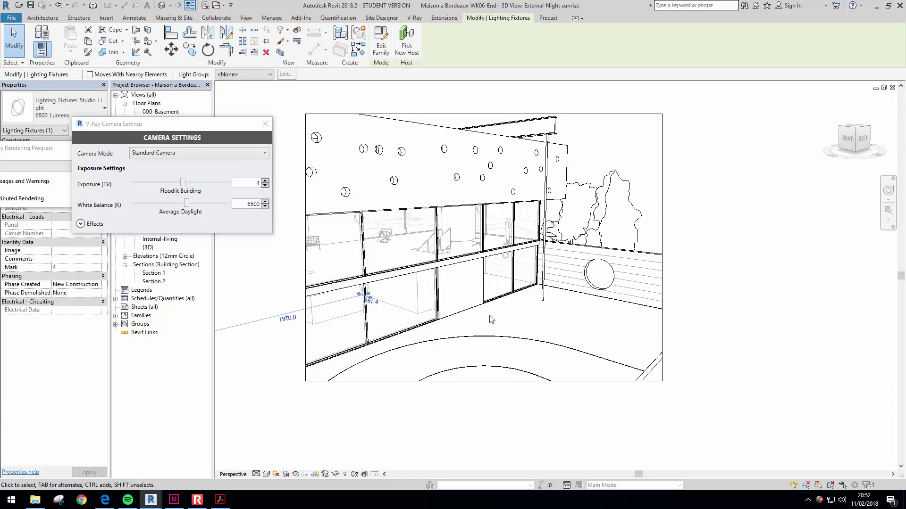
# - Close the V-Ray rendering progress window and the camera settings
pyautogui.moveTo(166, 124); pyautogui.dragTo(98, 236)
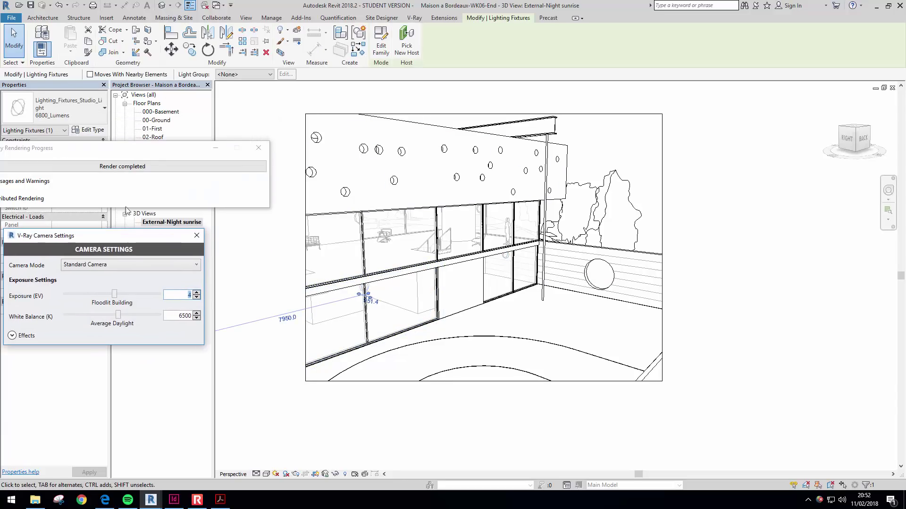
pyautogui.click(258, 148)
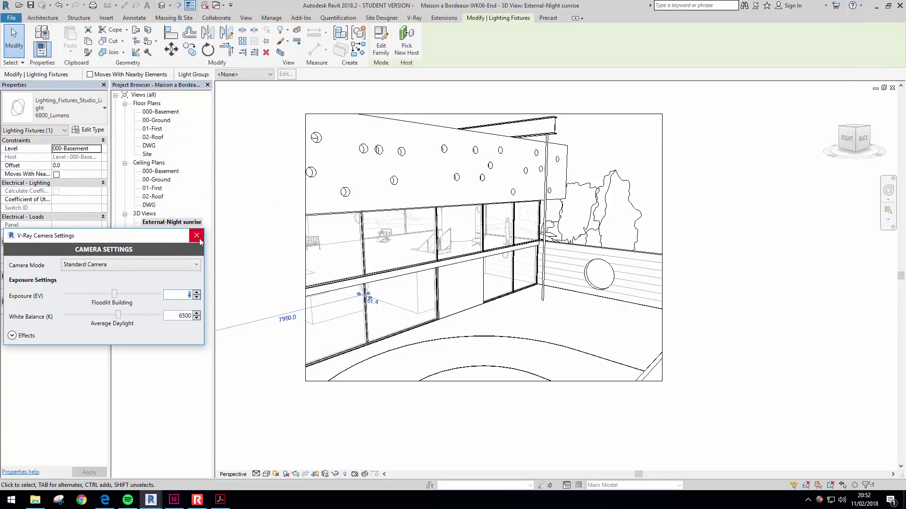
pyautogui.click(197, 236)
pyautogui.click(415, 460)
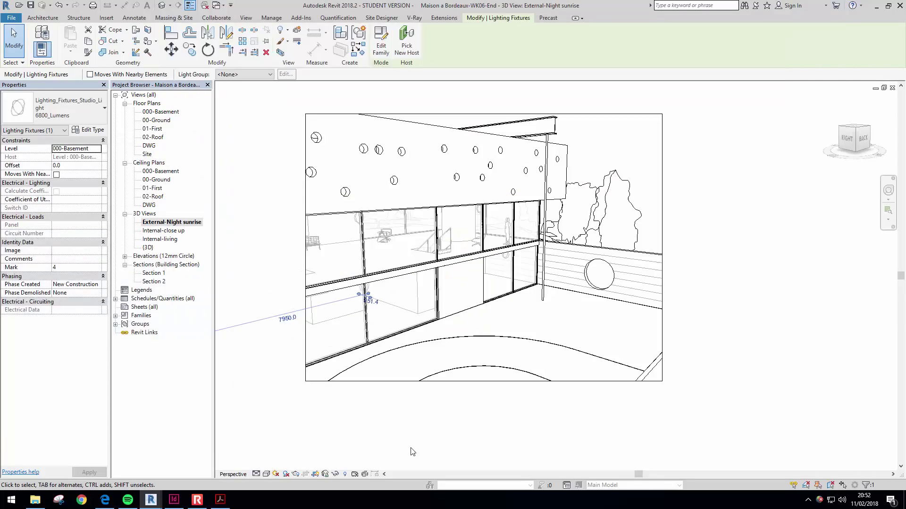
# - Set the color filter of the ground-floor studio light's 6800_Lumens type to dark blue, RGB 000-000-191
pyautogui.click(358, 226)
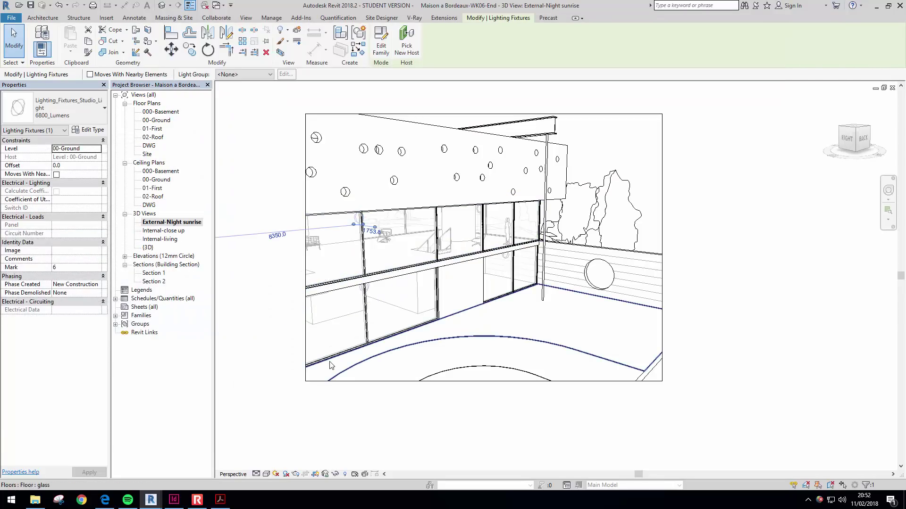
pyautogui.click(88, 131)
pyautogui.moveTo(280, 242); pyautogui.dragTo(283, 320)
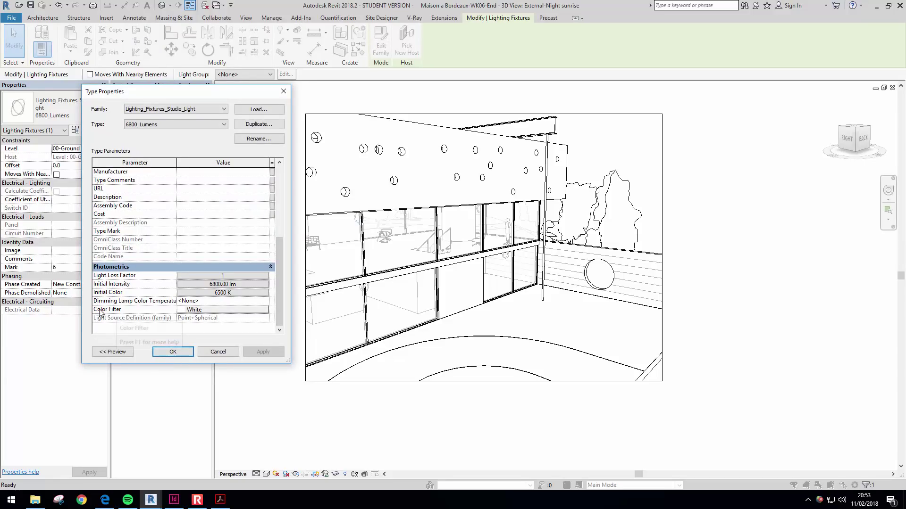
pyautogui.click(205, 310)
pyautogui.click(206, 311)
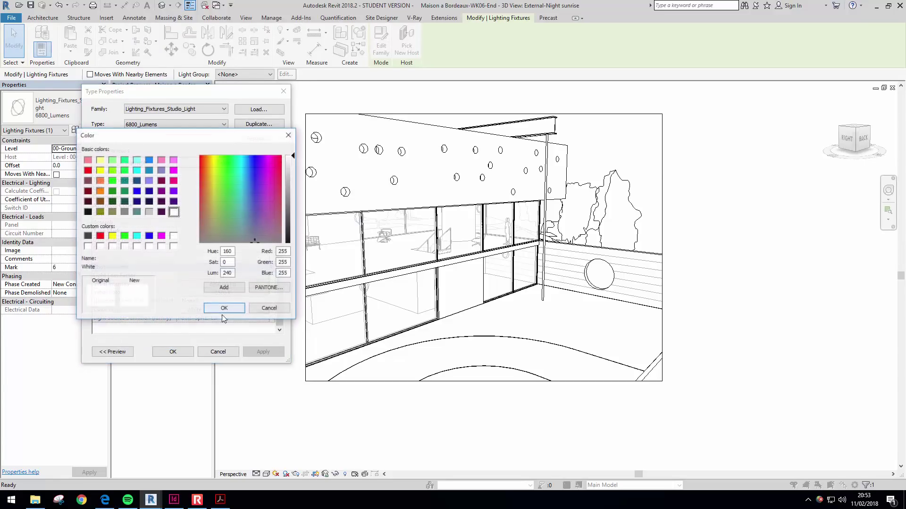
pyautogui.moveTo(254, 168); pyautogui.dragTo(243, 166)
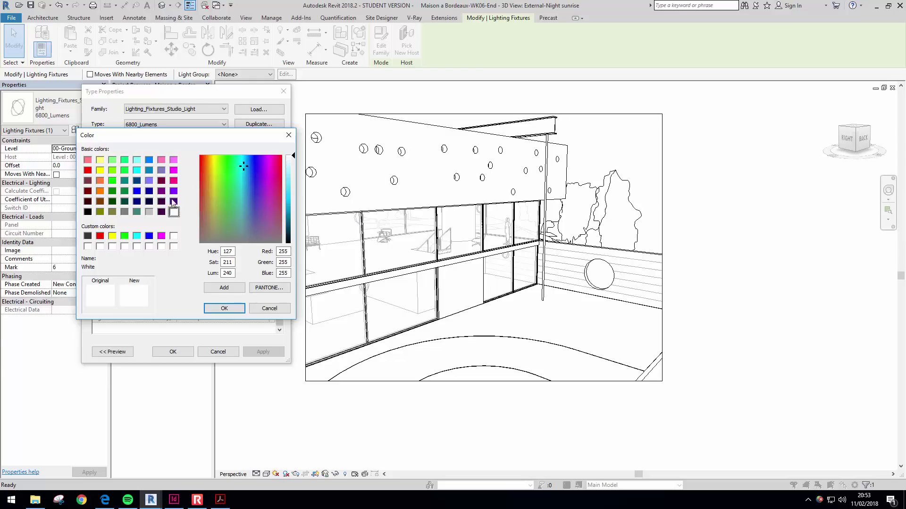
pyautogui.click(149, 191)
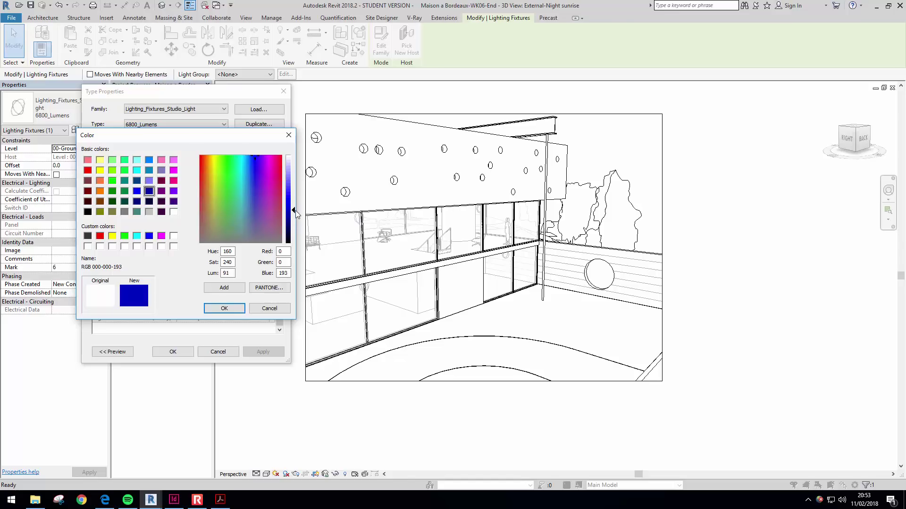
pyautogui.click(224, 308)
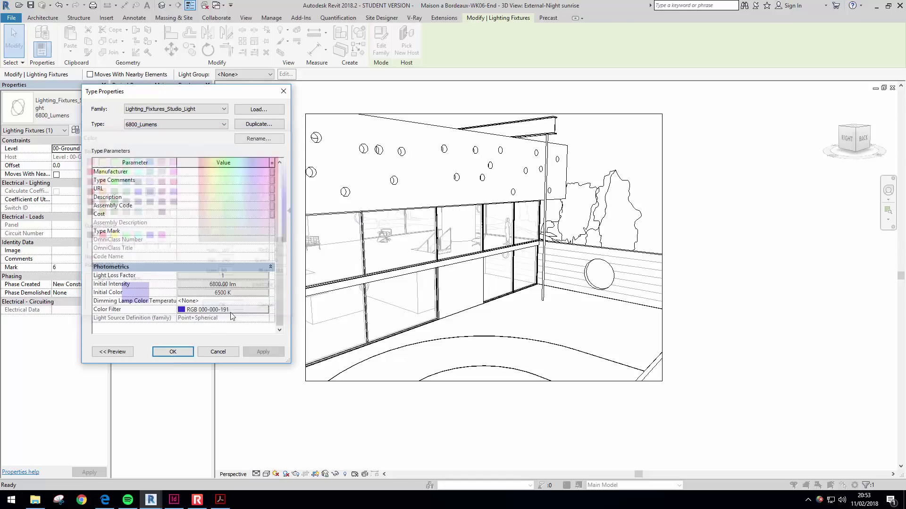
pyautogui.click(182, 351)
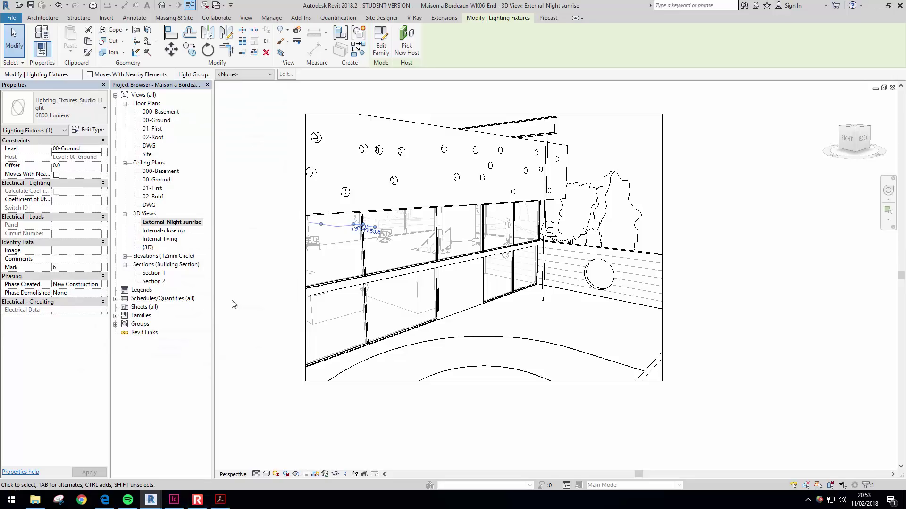
# - Render the view with the blue-filtered lights and set the frame buffer's highlight burn to 0.29 and contrast to -0.06
pyautogui.click(414, 17)
pyautogui.click(85, 41)
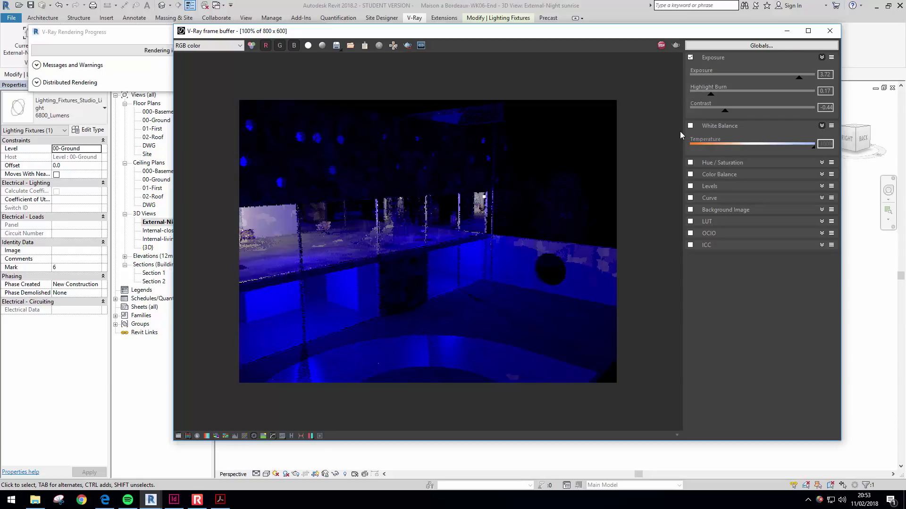
pyautogui.click(691, 58)
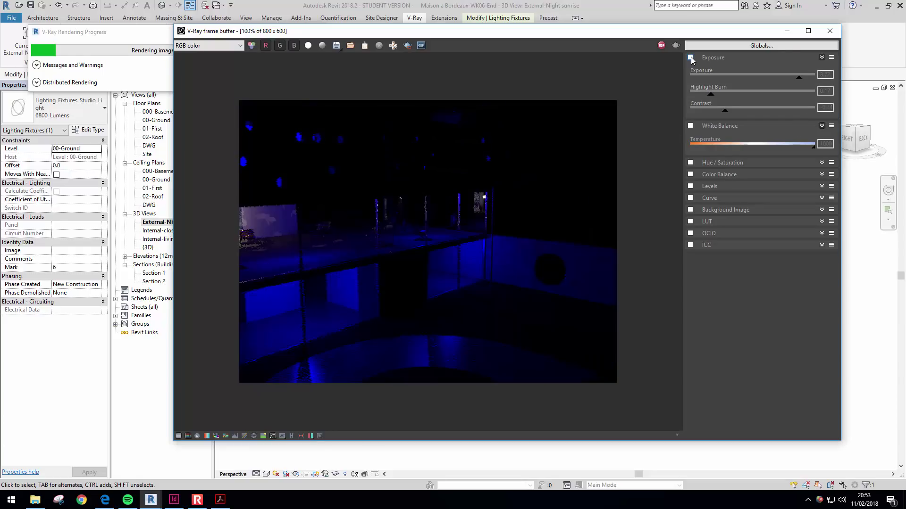
pyautogui.click(691, 57)
pyautogui.moveTo(725, 110)
pyautogui.mouseDown()
pyautogui.moveTo(765, 122)
pyautogui.moveTo(724, 114)
pyautogui.moveTo(739, 96)
pyautogui.moveTo(720, 96)
pyautogui.moveTo(746, 96)
pyautogui.moveTo(725, 96)
pyautogui.mouseUp()
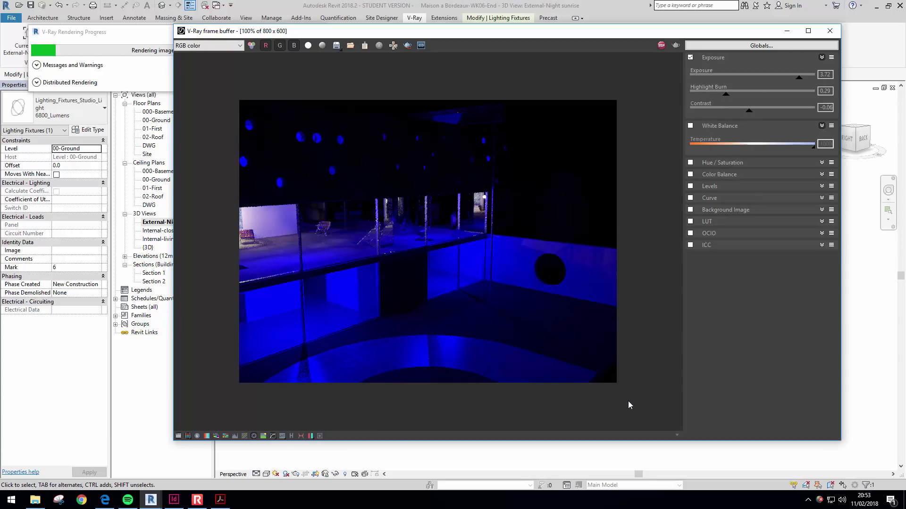
# - Check the light colours in the Splash-Night.pdf reference image in Acrobat Reader and return to the Revit model window
pyautogui.click(220, 499)
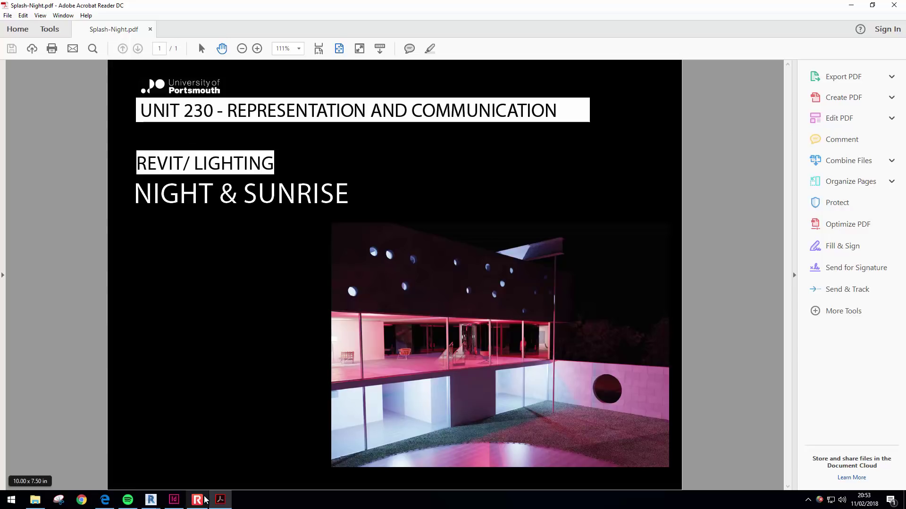
pyautogui.moveTo(149, 504)
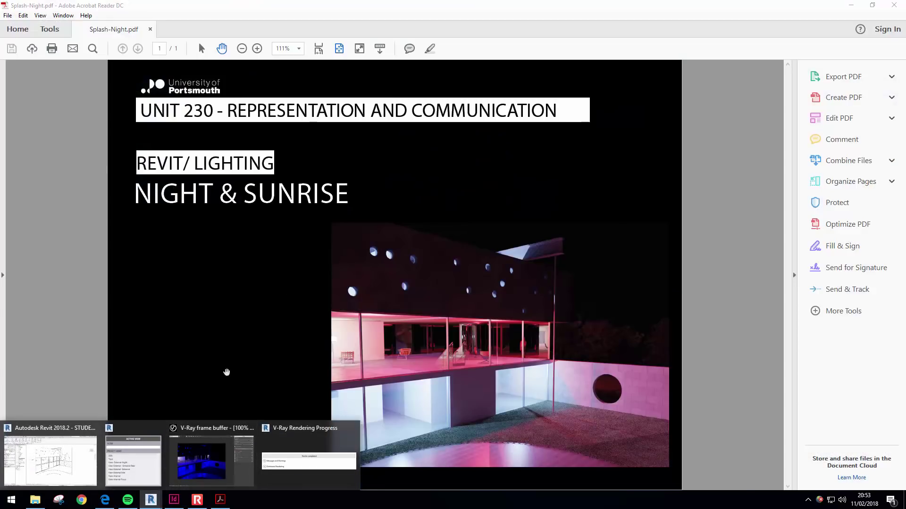
pyautogui.click(49, 460)
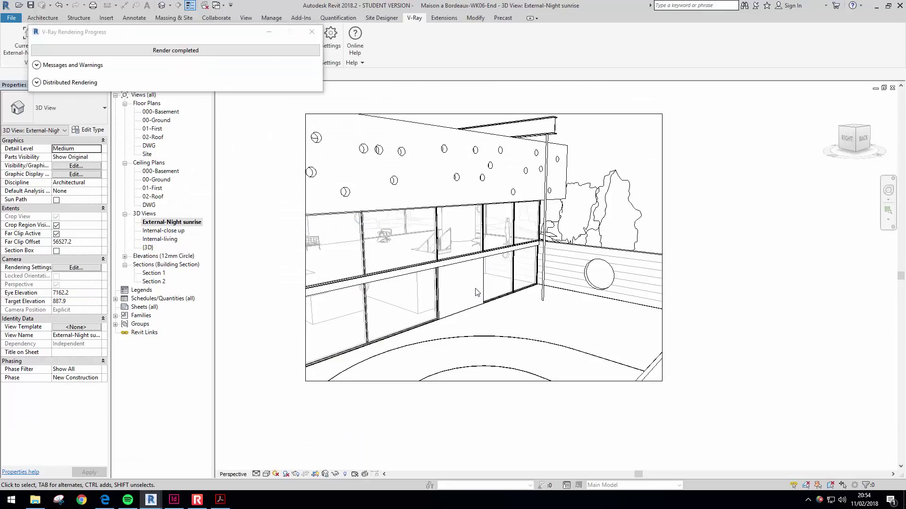
# - Rename the studio light's 6800_Lumens type to Blue
pyautogui.click(345, 235)
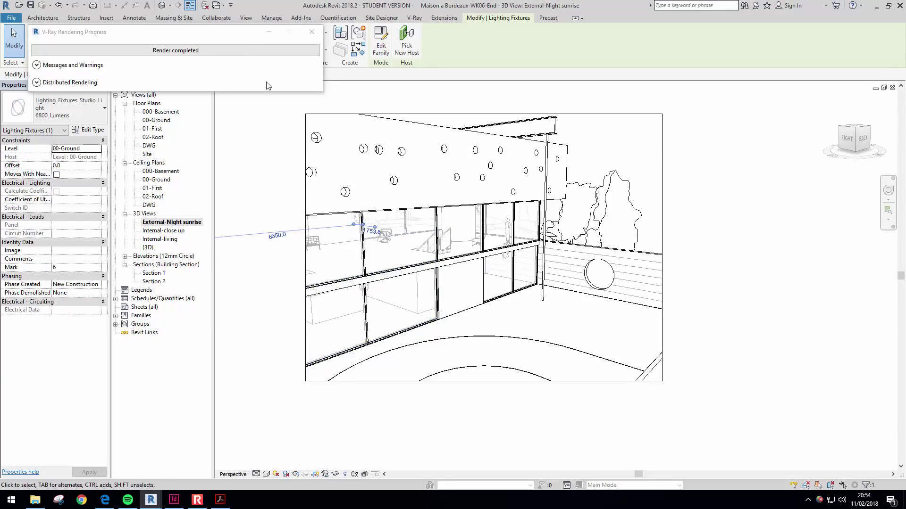
pyautogui.moveTo(232, 41); pyautogui.dragTo(199, 172)
pyautogui.click(278, 165)
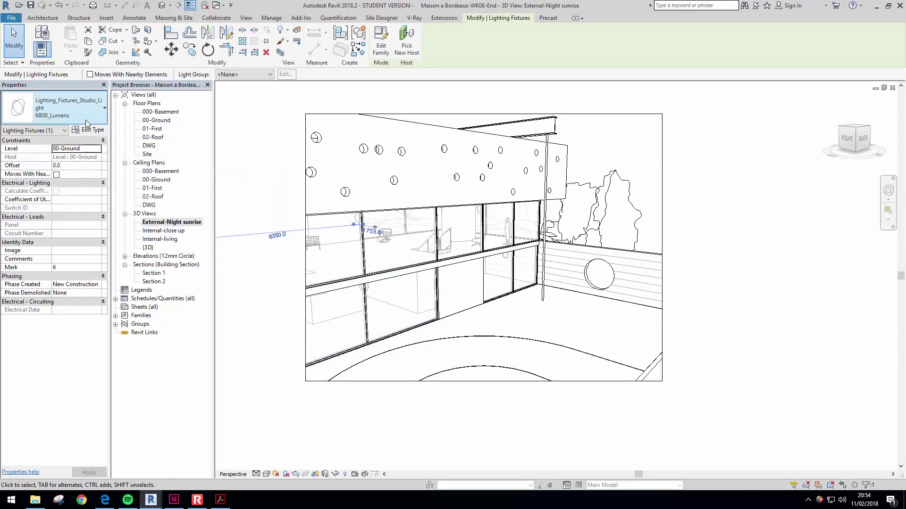
pyautogui.click(99, 133)
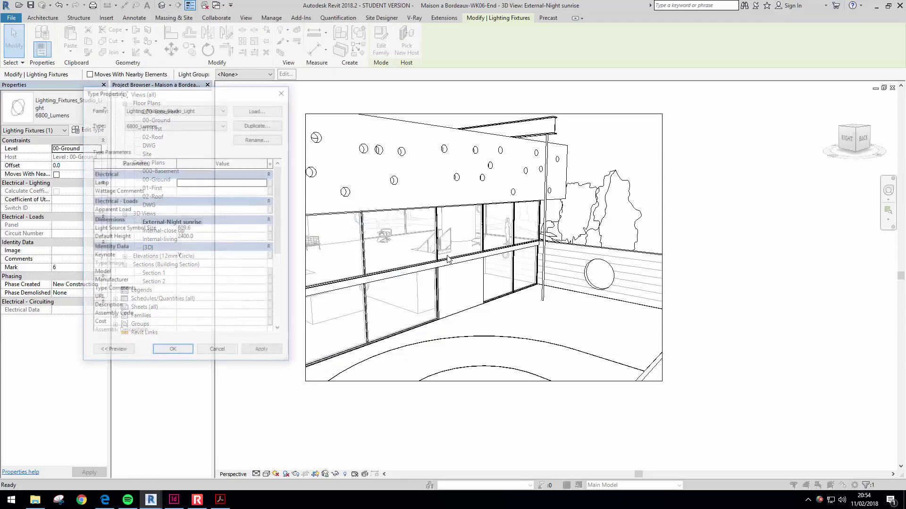
pyautogui.click(260, 139)
pyautogui.moveTo(205, 229); pyautogui.dragTo(92, 215)
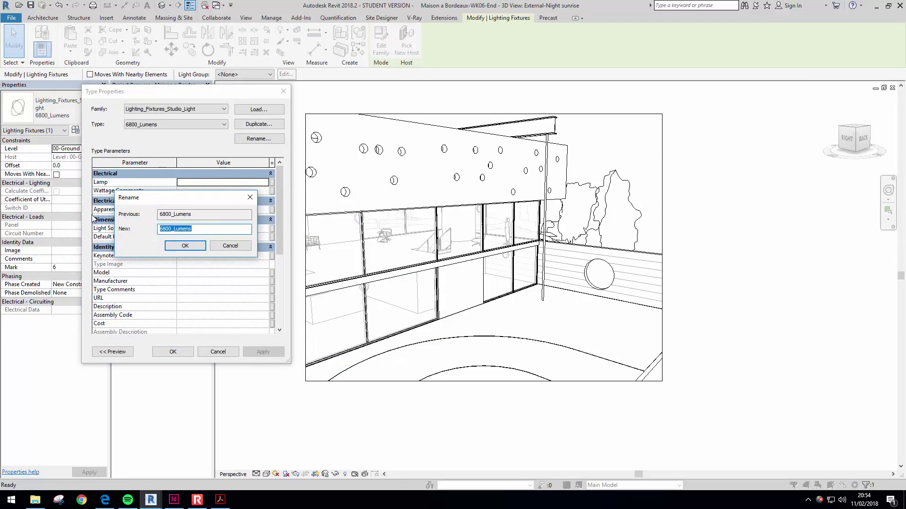
pyautogui.write('Blue')
pyautogui.click(184, 245)
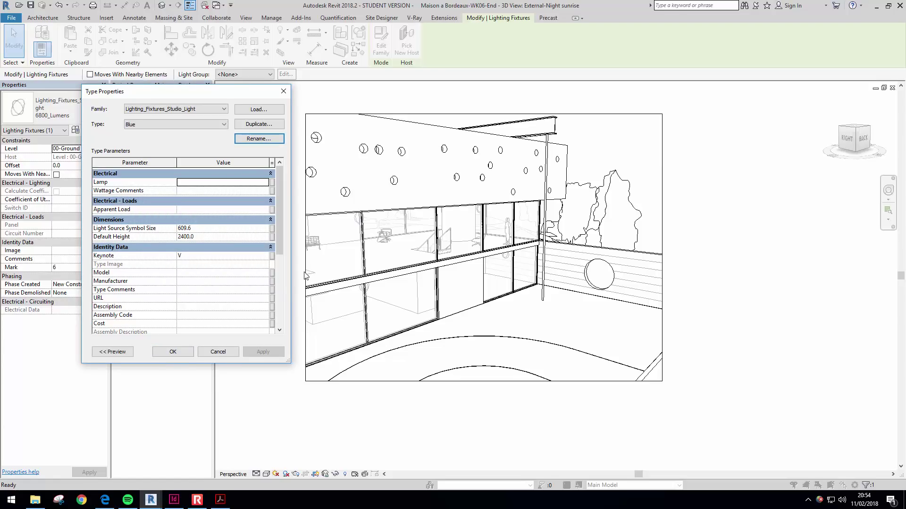
pyautogui.click(173, 352)
# - Duplicate the studio light's Blue type as a new type named Red
pyautogui.click(359, 220)
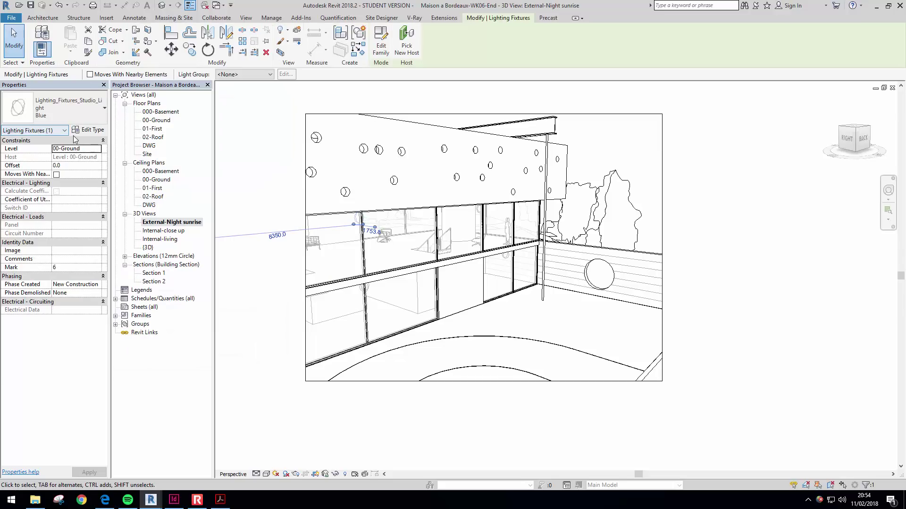
pyautogui.click(89, 130)
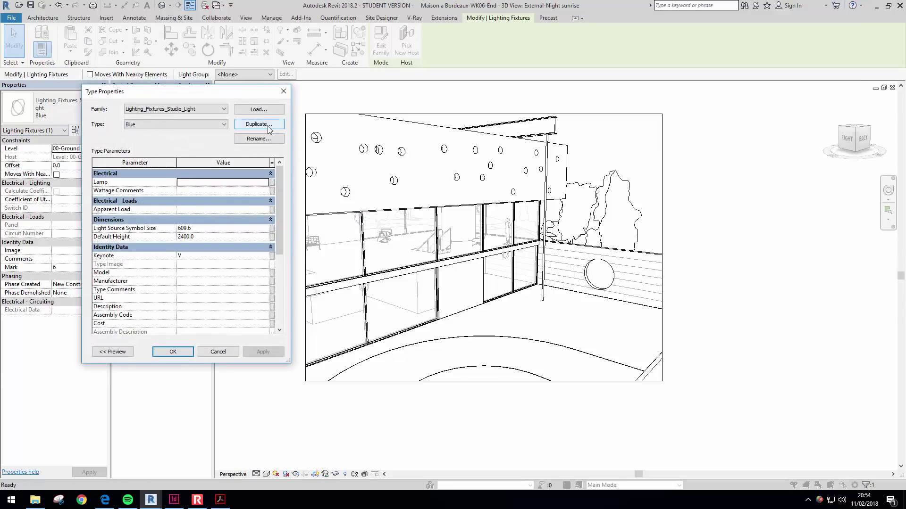
pyautogui.click(267, 124)
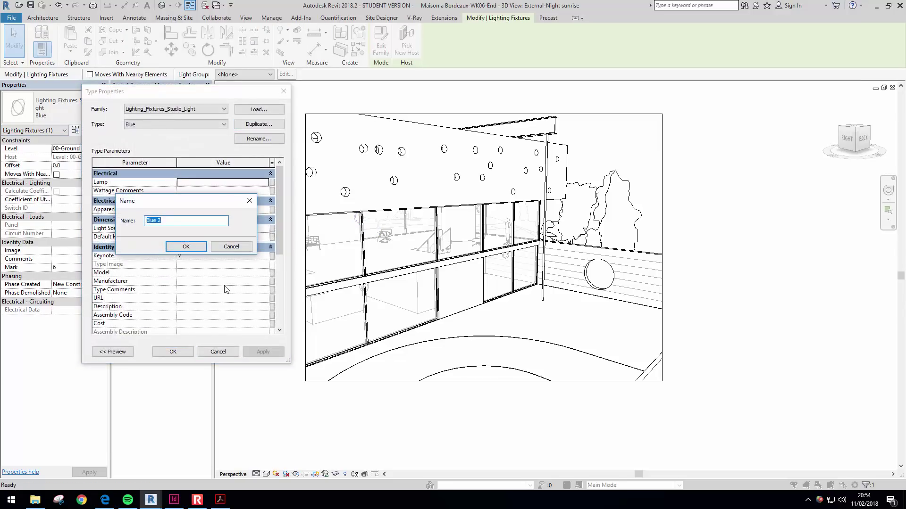
pyautogui.click(191, 249)
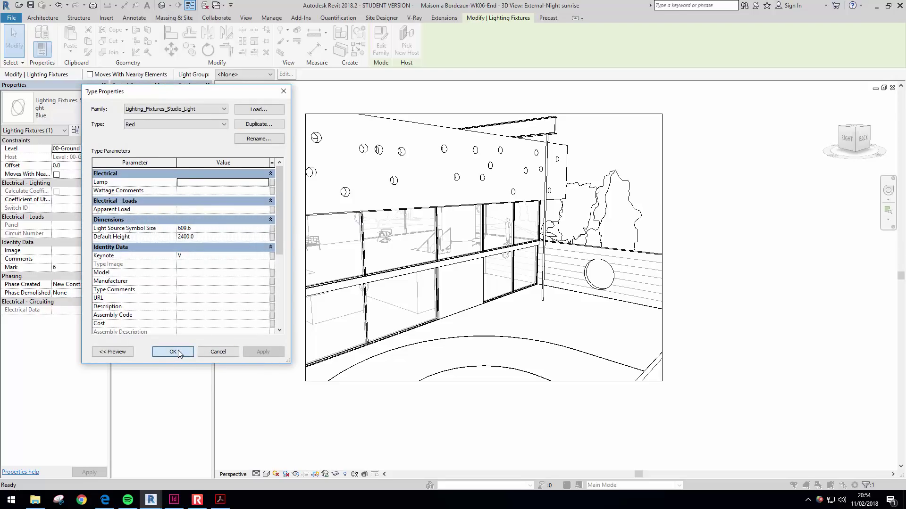
# - Set the color filter of the Red studio light type to the basic red color and apply the type changes
pyautogui.moveTo(278, 234); pyautogui.dragTo(279, 307)
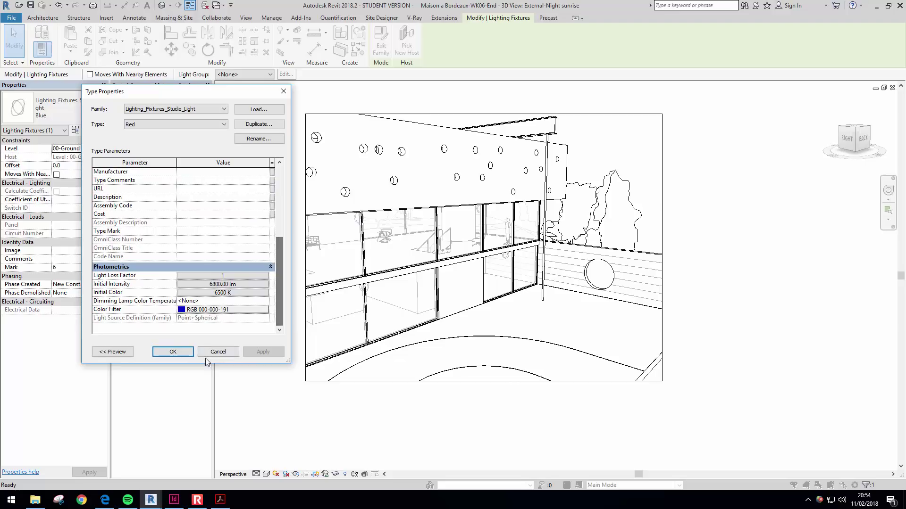
pyautogui.click(227, 312)
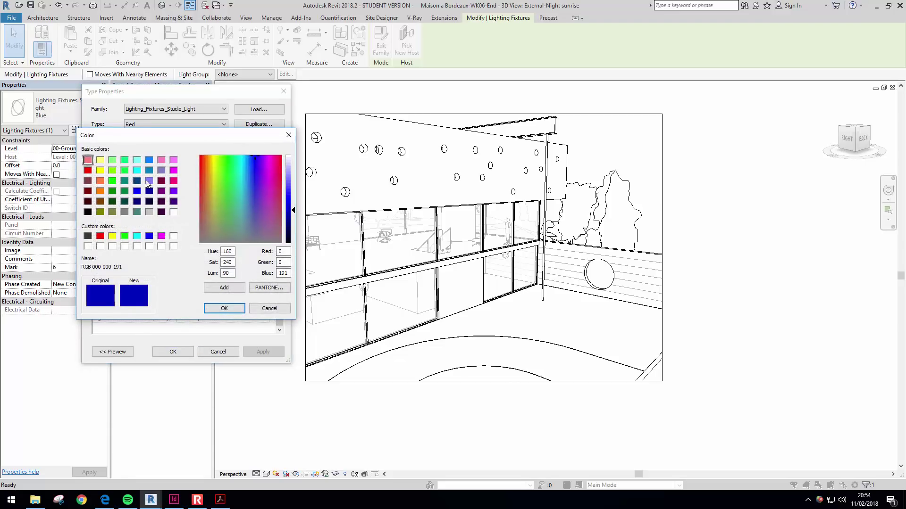
pyautogui.click(173, 181)
pyautogui.click(161, 190)
pyautogui.click(161, 181)
pyautogui.click(88, 170)
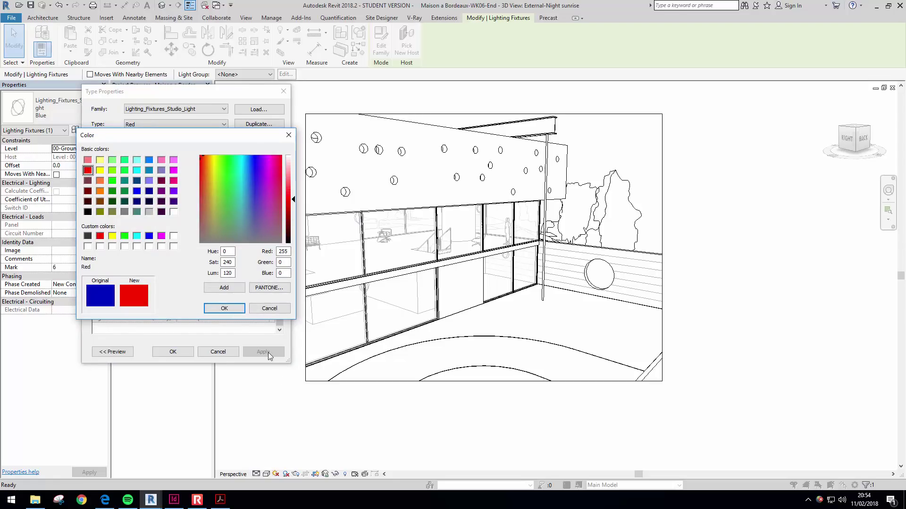
pyautogui.click(224, 308)
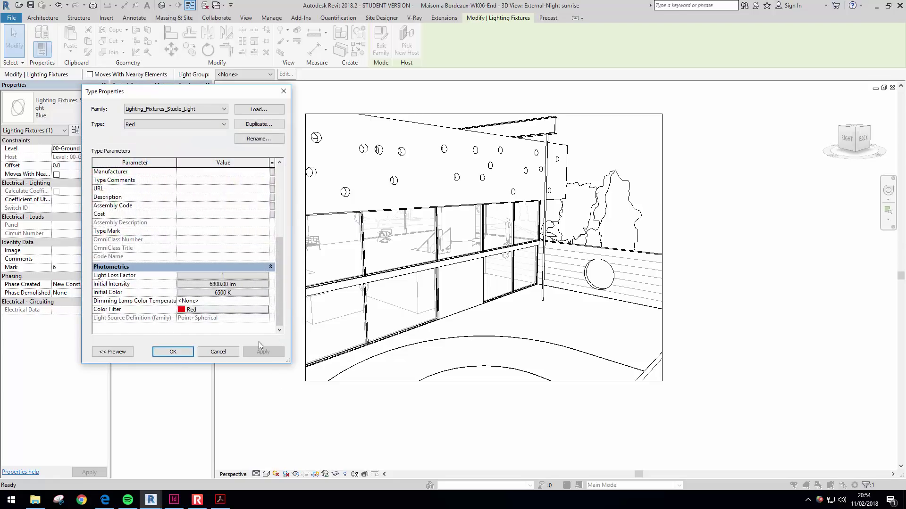
pyautogui.click(172, 352)
pyautogui.press('Escape')
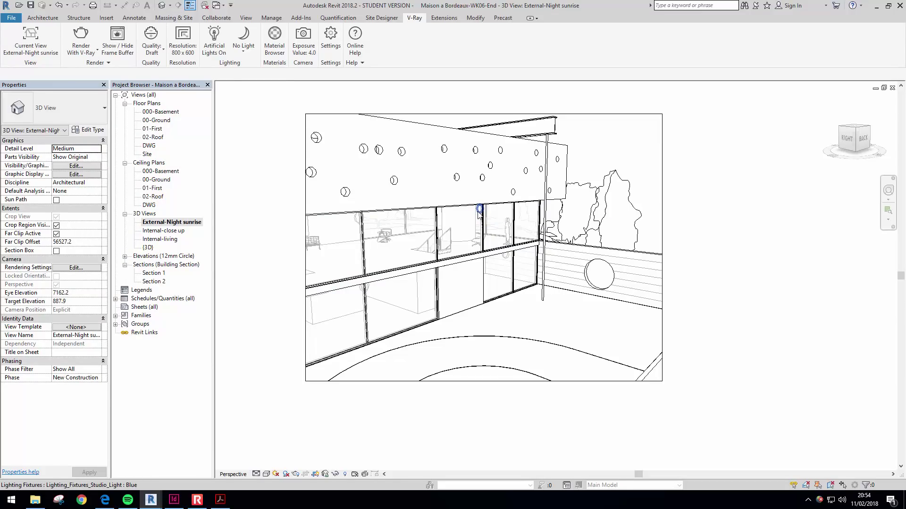
# - Change the ground-floor studio light near the far end of the glazed facade to the Red type
pyautogui.click(479, 213)
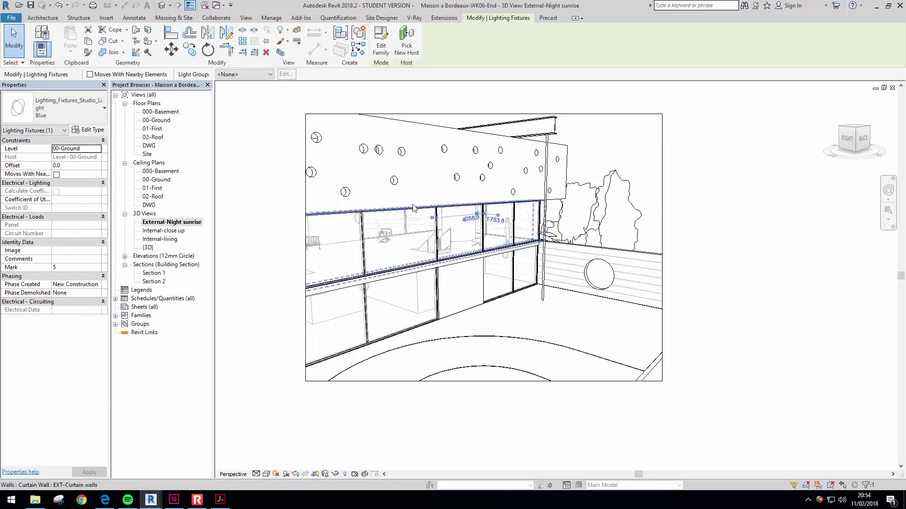
pyautogui.click(80, 112)
pyautogui.click(56, 201)
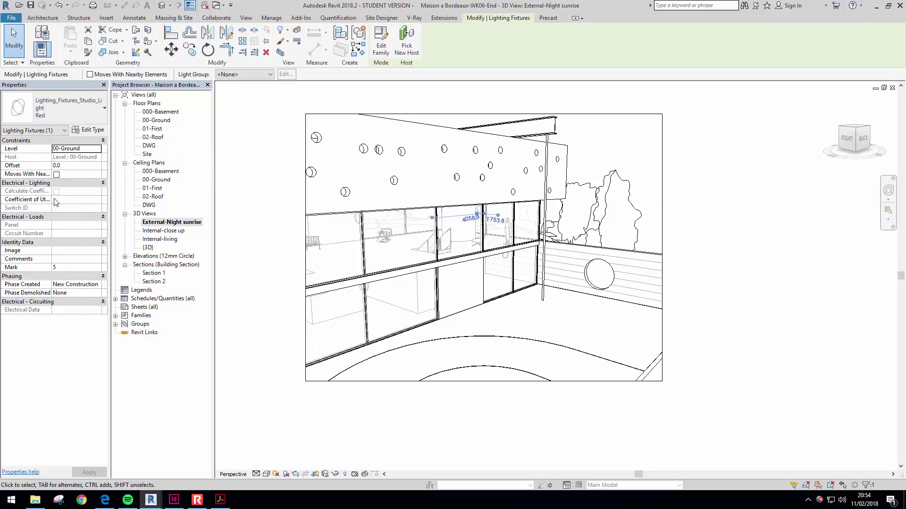
pyautogui.click(577, 425)
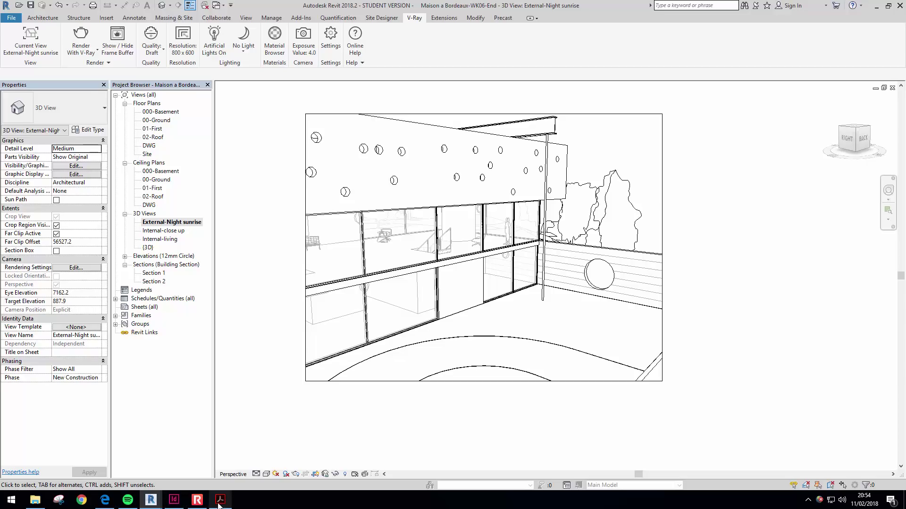
# - Render the view with V-Ray and set the frame buffer's exposure to 5.00, highlight burn to 0.00 and contrast to -0.21
pyautogui.moveTo(151, 500)
pyautogui.moveTo(159, 472)
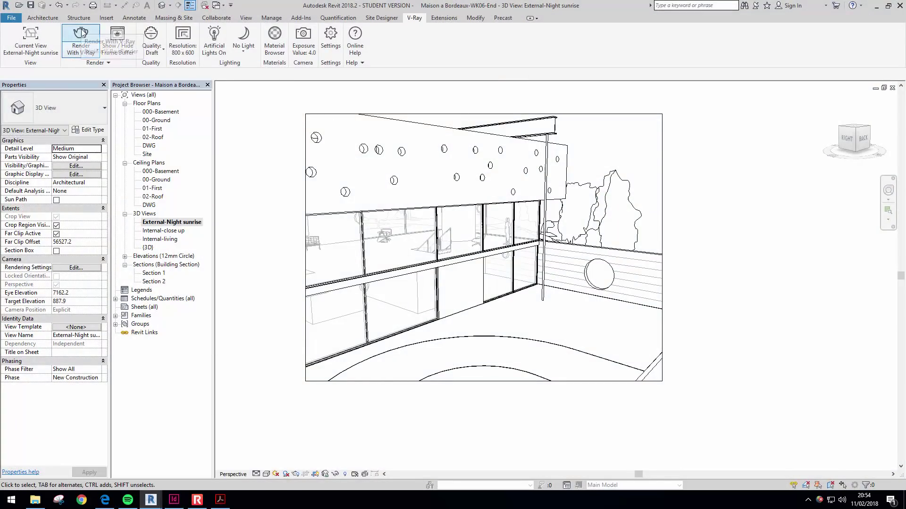
pyautogui.click(82, 32)
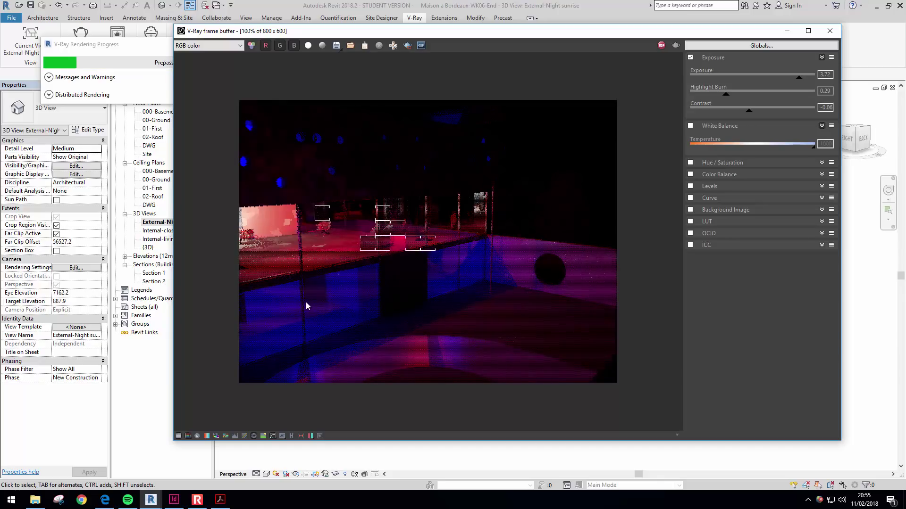
pyautogui.moveTo(750, 114)
pyautogui.mouseDown()
pyautogui.moveTo(684, 100)
pyautogui.moveTo(639, 105)
pyautogui.mouseUp()
pyautogui.click(726, 96)
pyautogui.moveTo(799, 77); pyautogui.dragTo(813, 82)
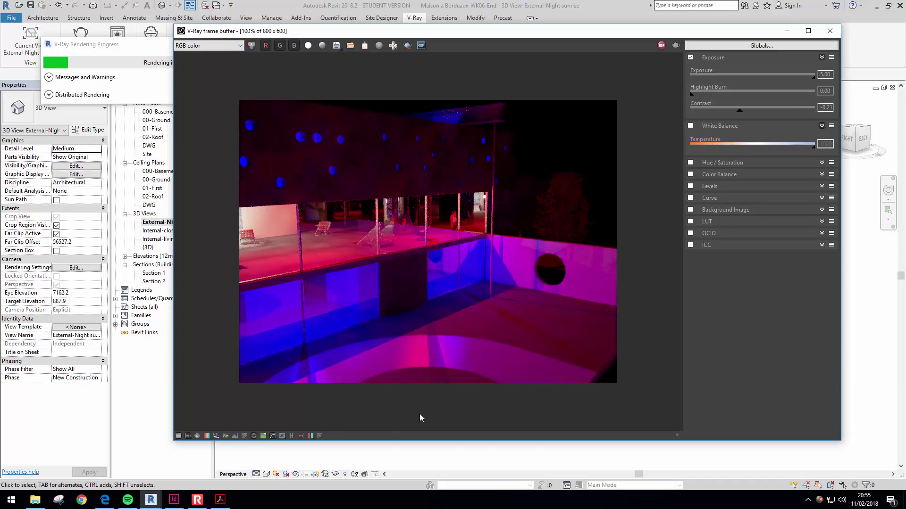
pyautogui.scroll(1, 418, 414)
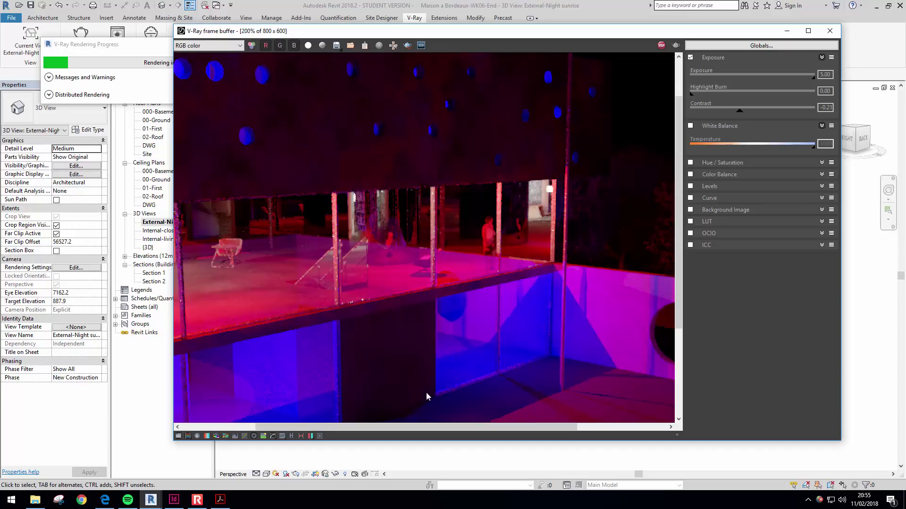
pyautogui.scroll(-3, 438, 358)
pyautogui.scroll(3, 439, 342)
pyautogui.scroll(-1, 444, 255)
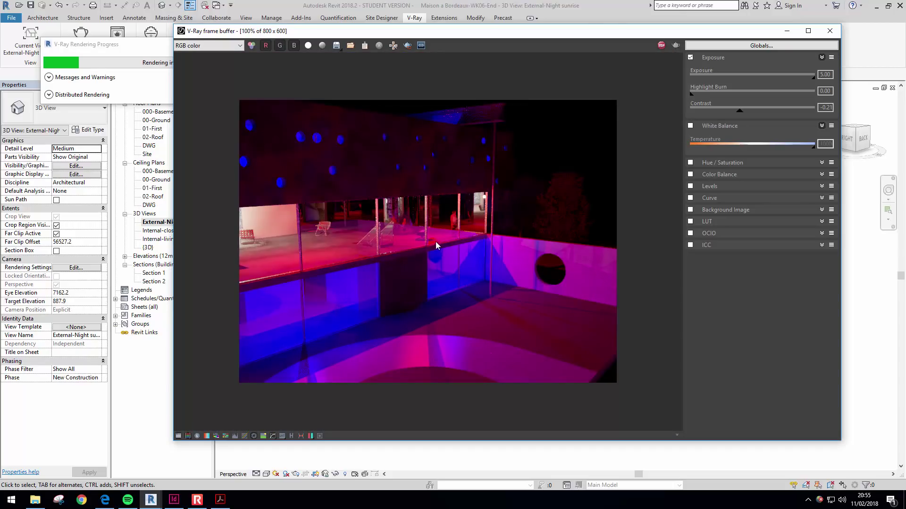
pyautogui.moveTo(149, 47); pyautogui.dragTo(105, 71)
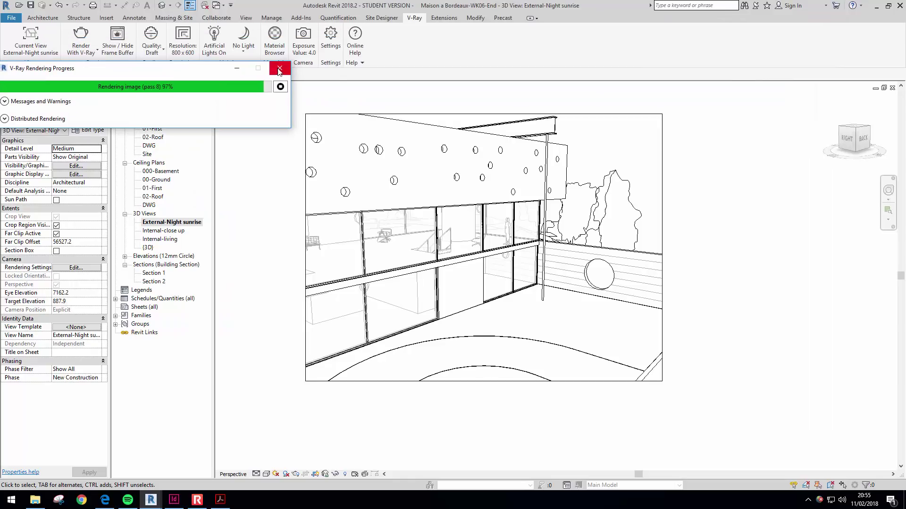
pyautogui.click(257, 163)
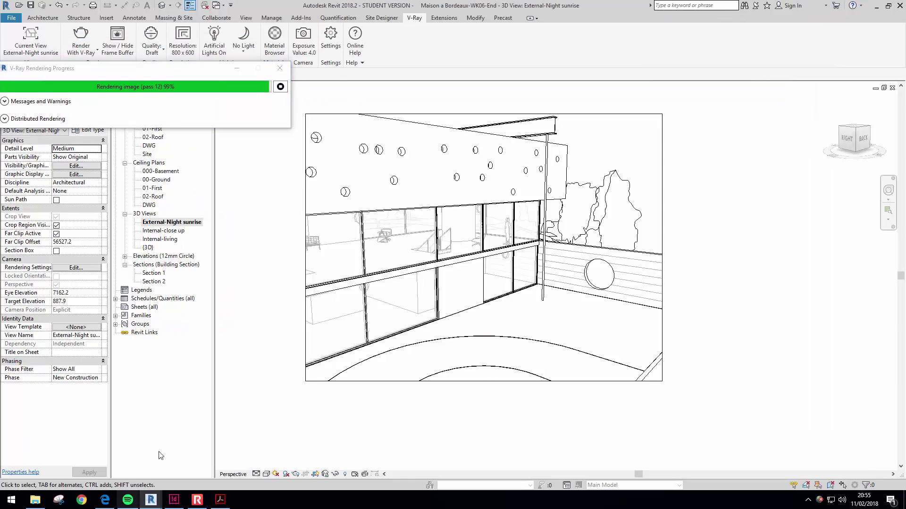
pyautogui.click(159, 43)
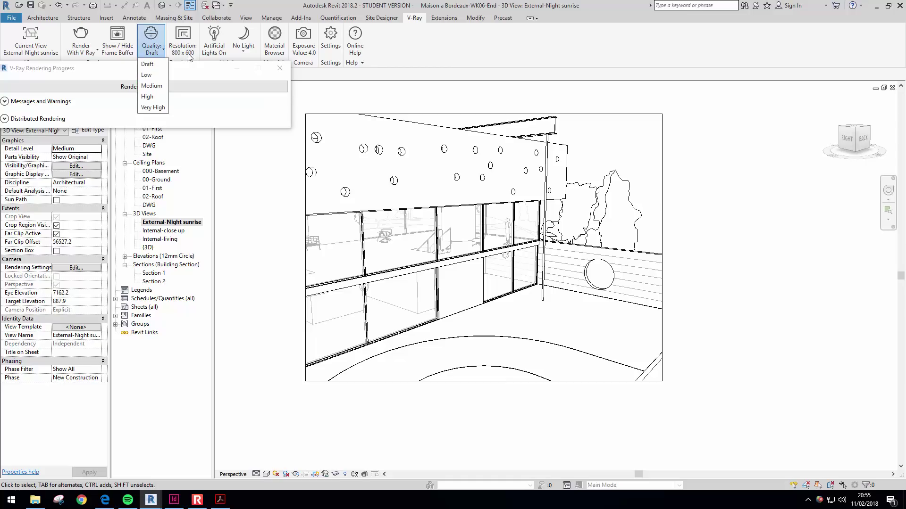
pyautogui.click(219, 355)
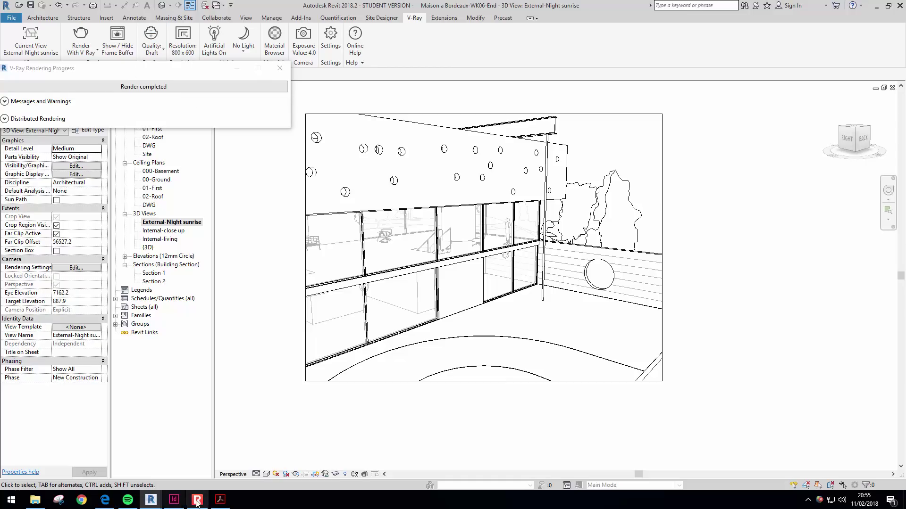
pyautogui.moveTo(221, 504)
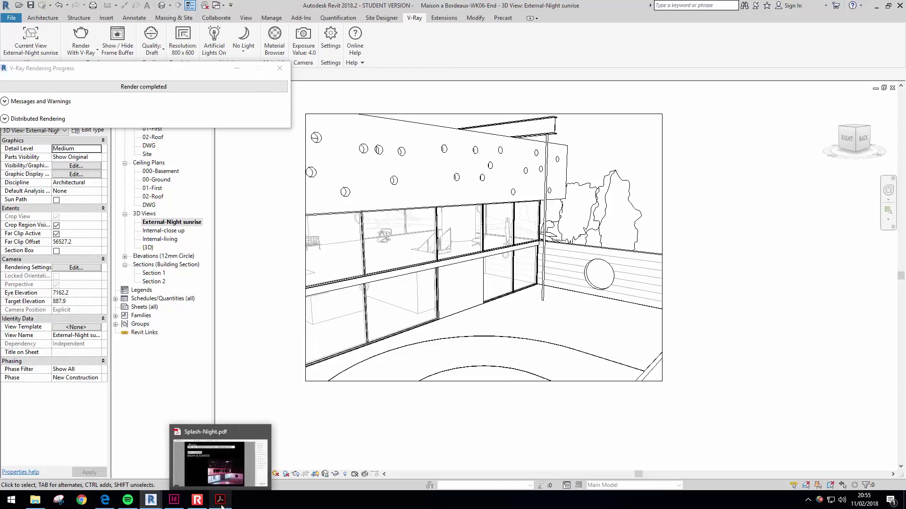
pyautogui.click(197, 500)
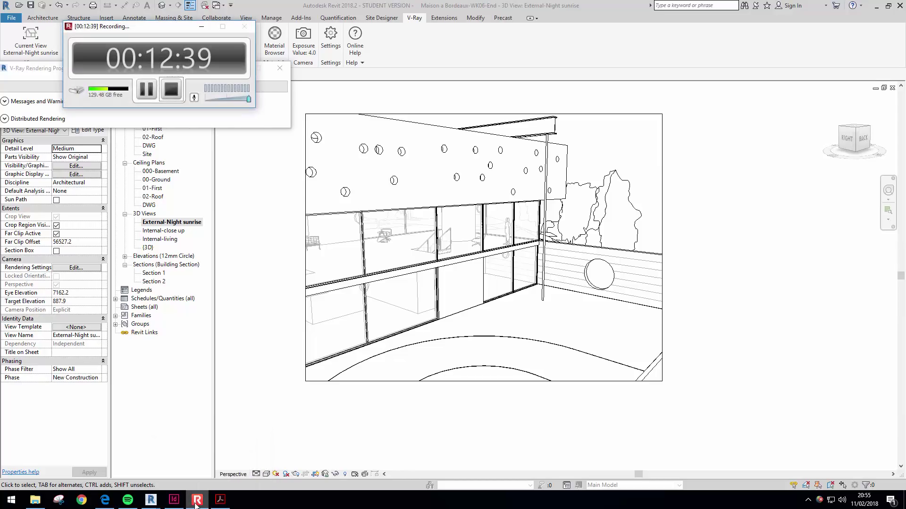